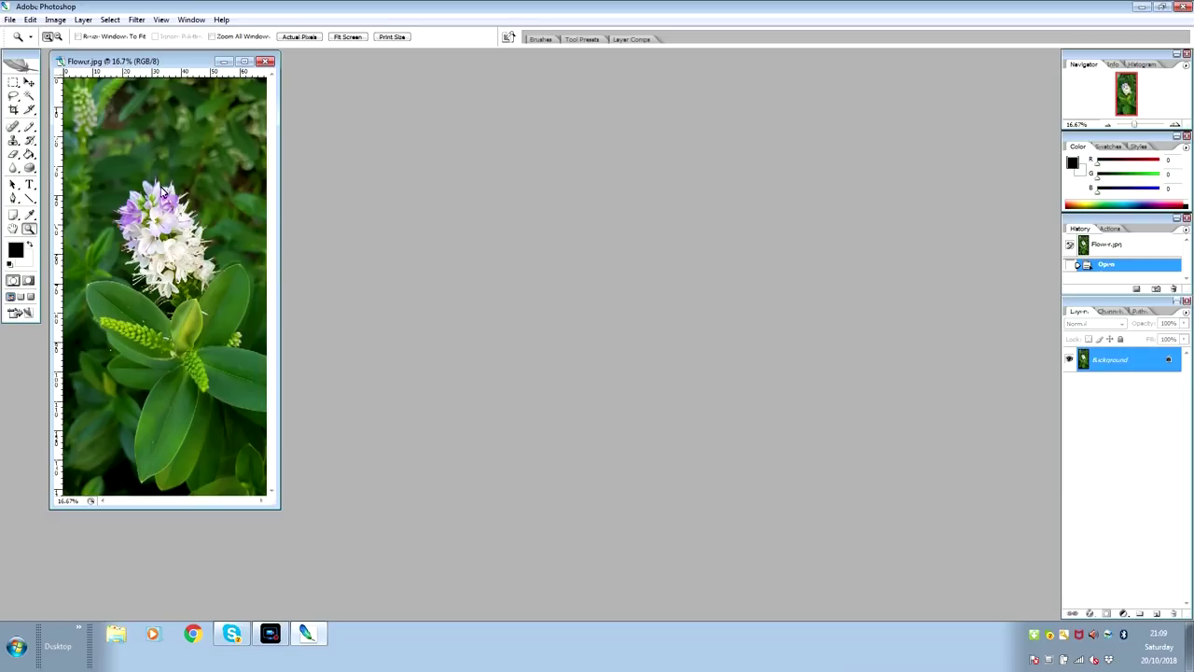
# - In Image Size, change Flower.jpg's resolution from 72 to 254 pixels/inch with Resample Image off
pyautogui.click(55, 20)
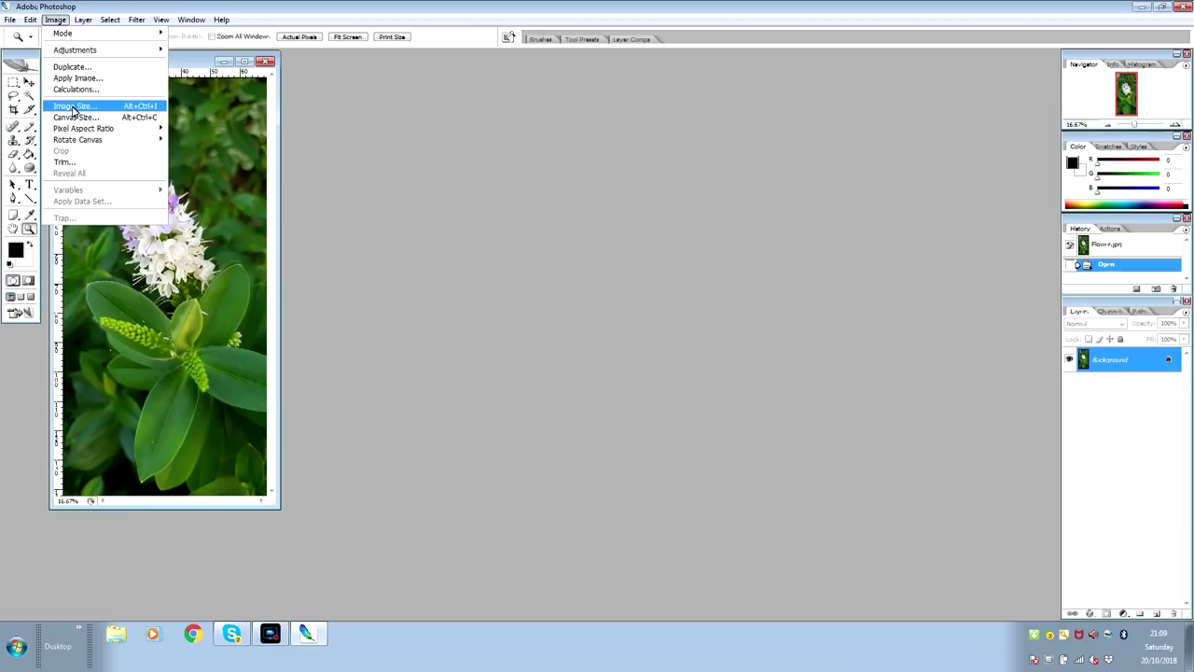
pyautogui.click(72, 107)
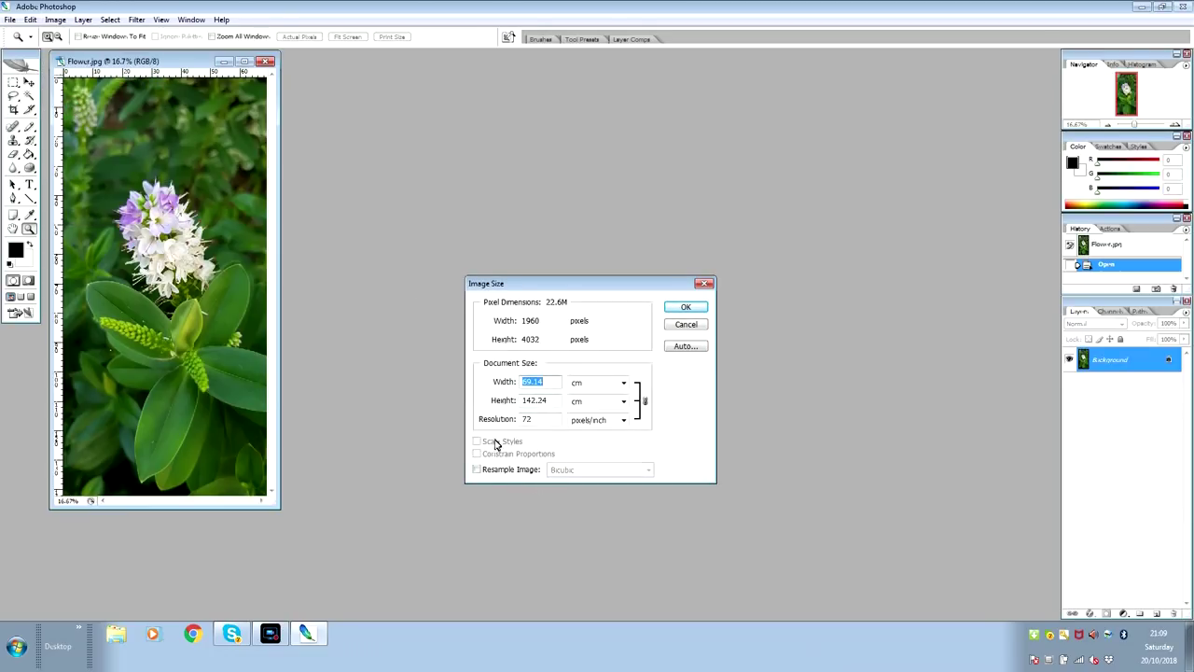
pyautogui.click(478, 470)
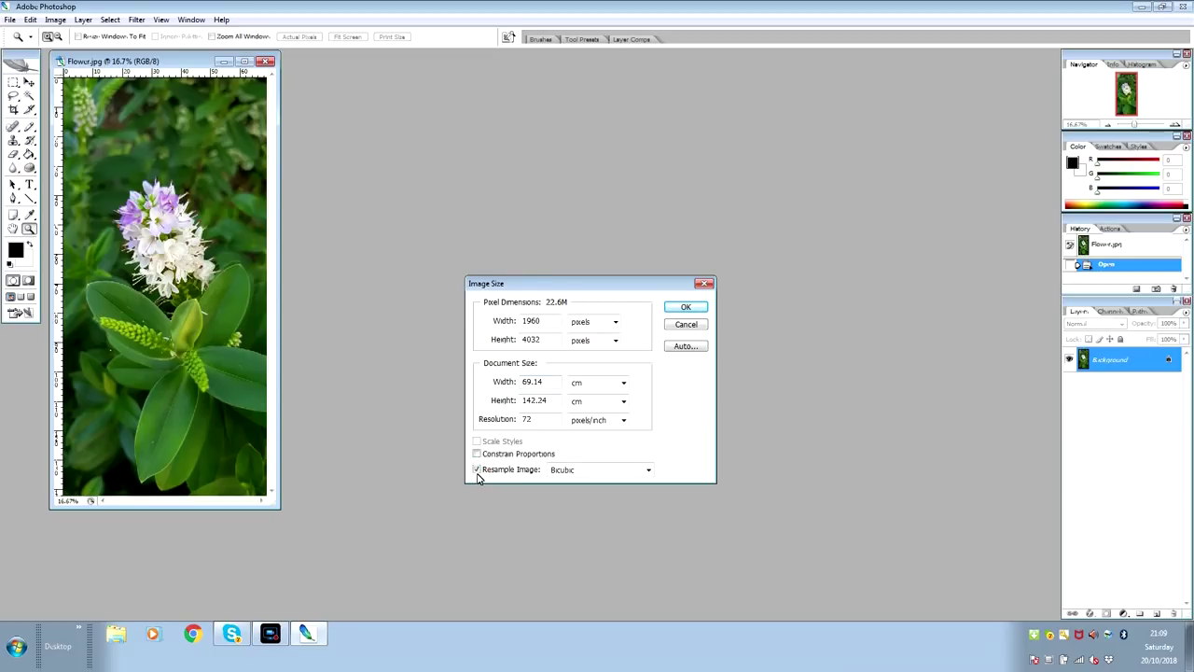
pyautogui.click(477, 470)
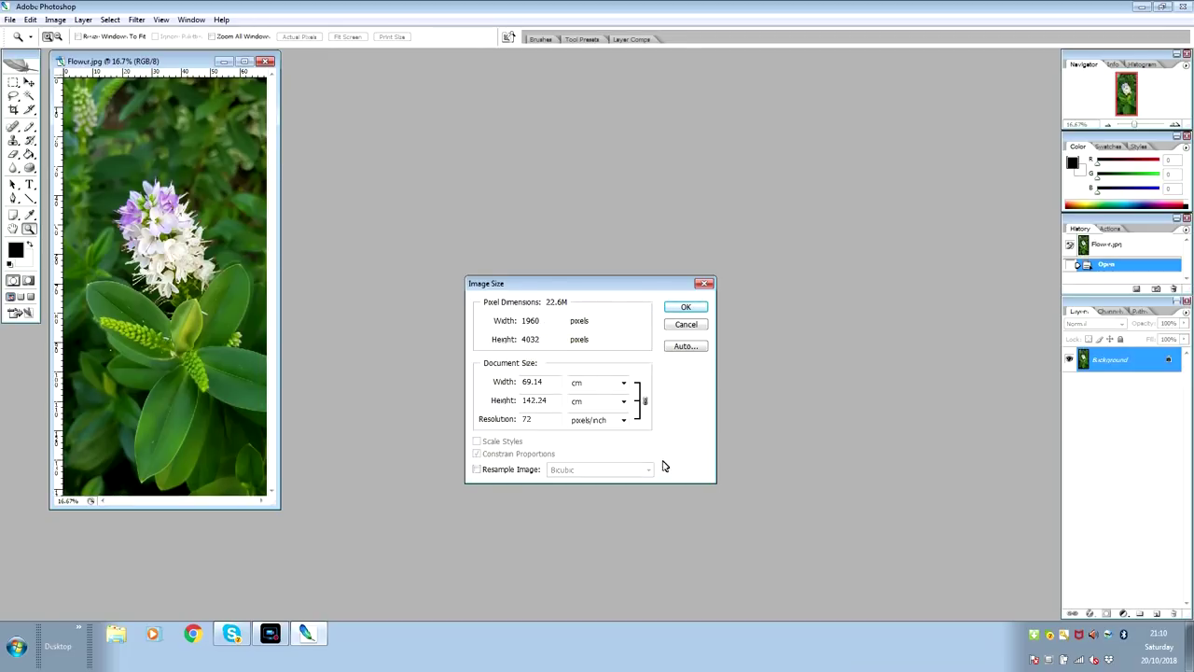
pyautogui.doubleClick(528, 420)
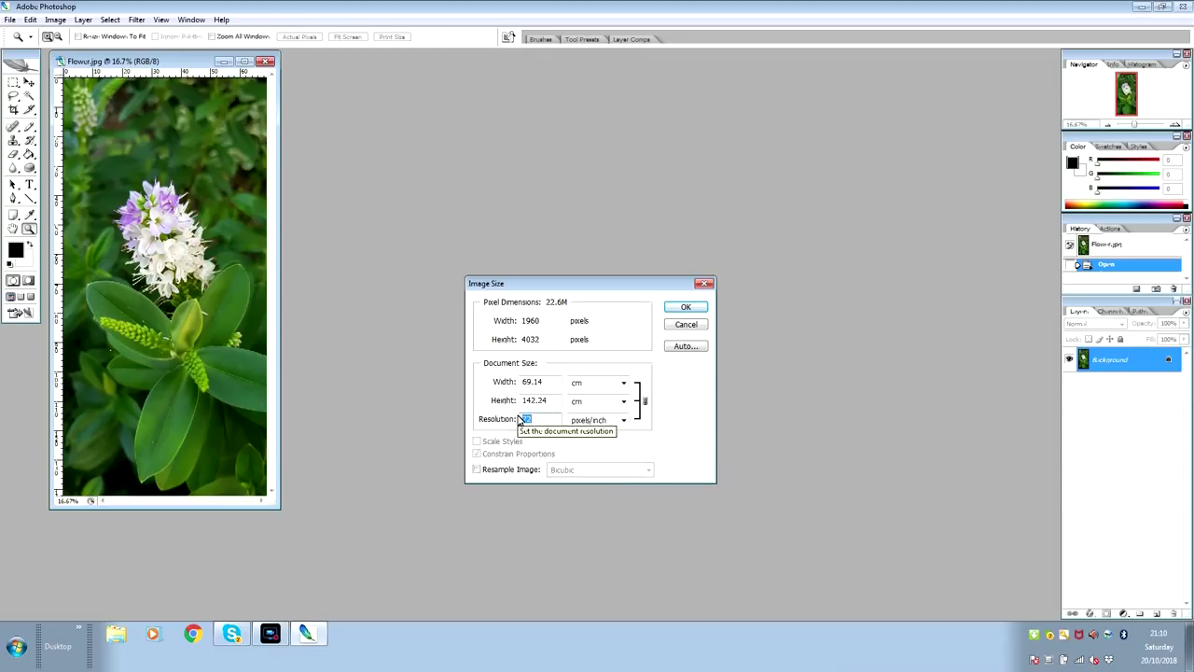
pyautogui.write('254')
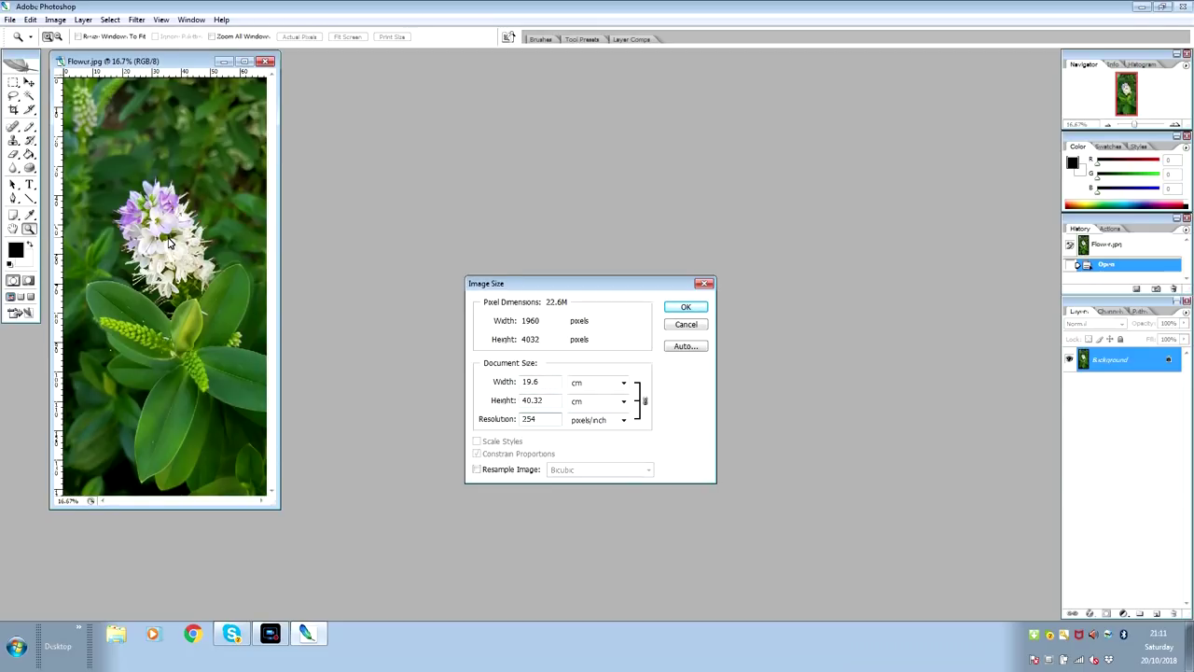
pyautogui.press('Return')
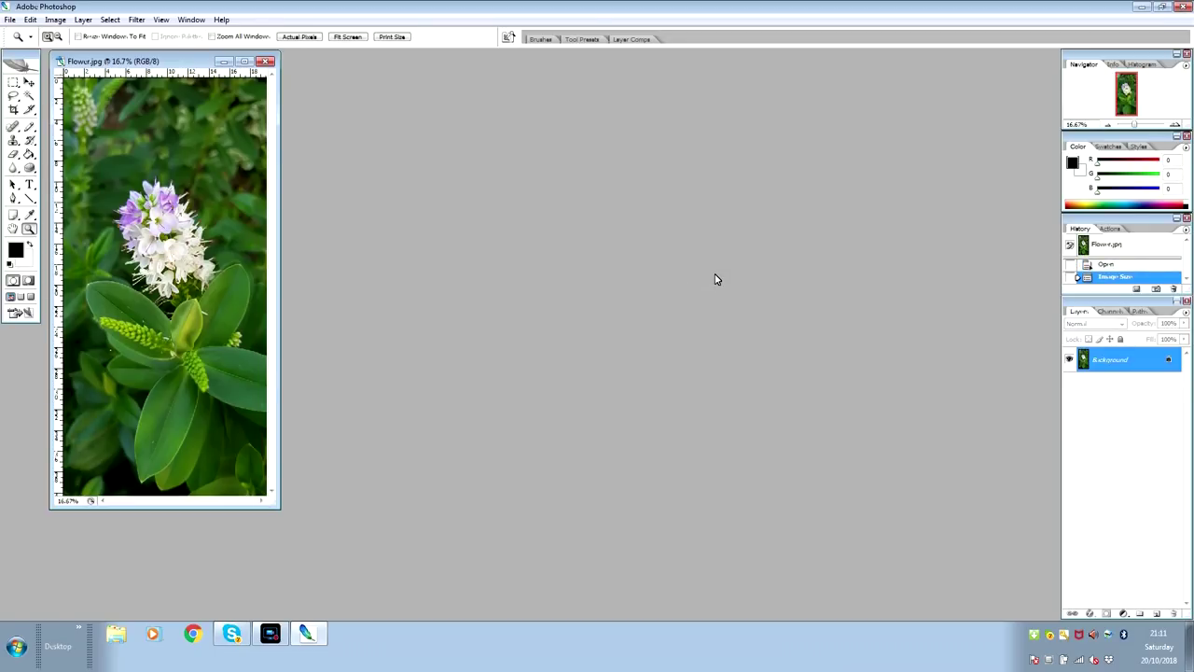
pyautogui.hotkey('ctrl', '+')
pyautogui.hotkey('ctrl', '+')
pyautogui.hotkey('ctrl', '+')
pyautogui.hotkey('ctrl', '+')
pyautogui.hotkey('ctrl', '+')
pyautogui.hotkey('ctrl', '+')
pyautogui.hotkey('ctrl', '+')
pyautogui.hotkey('ctrl', '+')
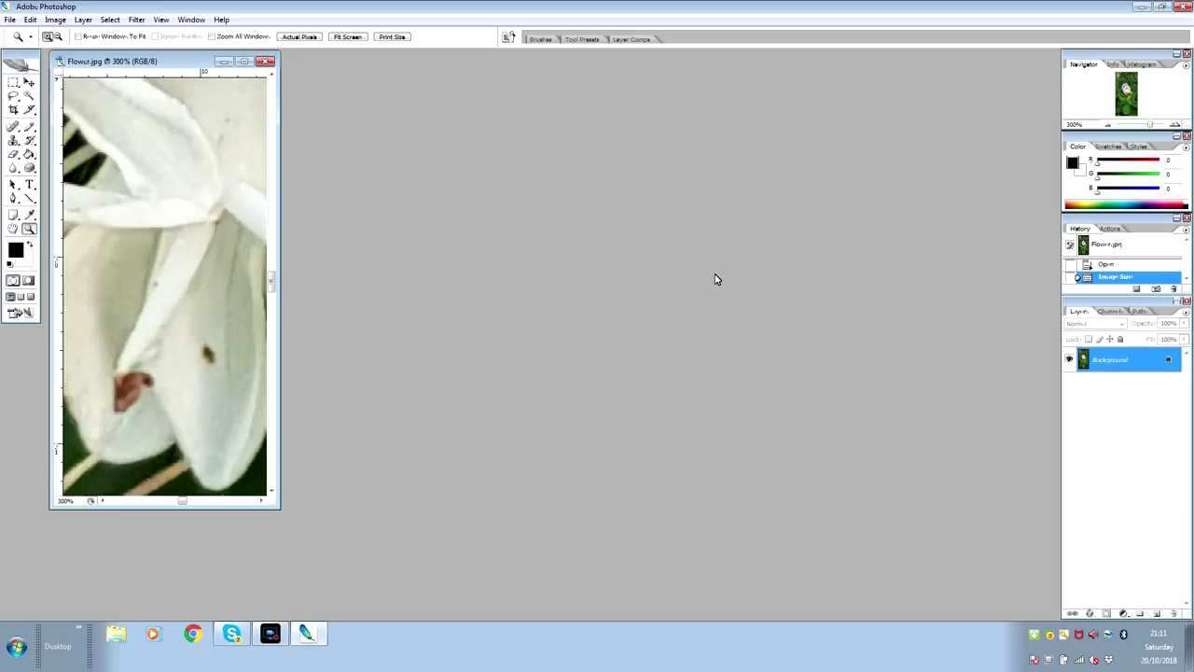
pyautogui.hotkey('ctrl', '+')
pyautogui.hotkey('ctrl', '+')
pyautogui.hotkey('ctrl', '+')
pyautogui.hotkey('ctrl', '+')
pyautogui.hotkey('ctrl', '+')
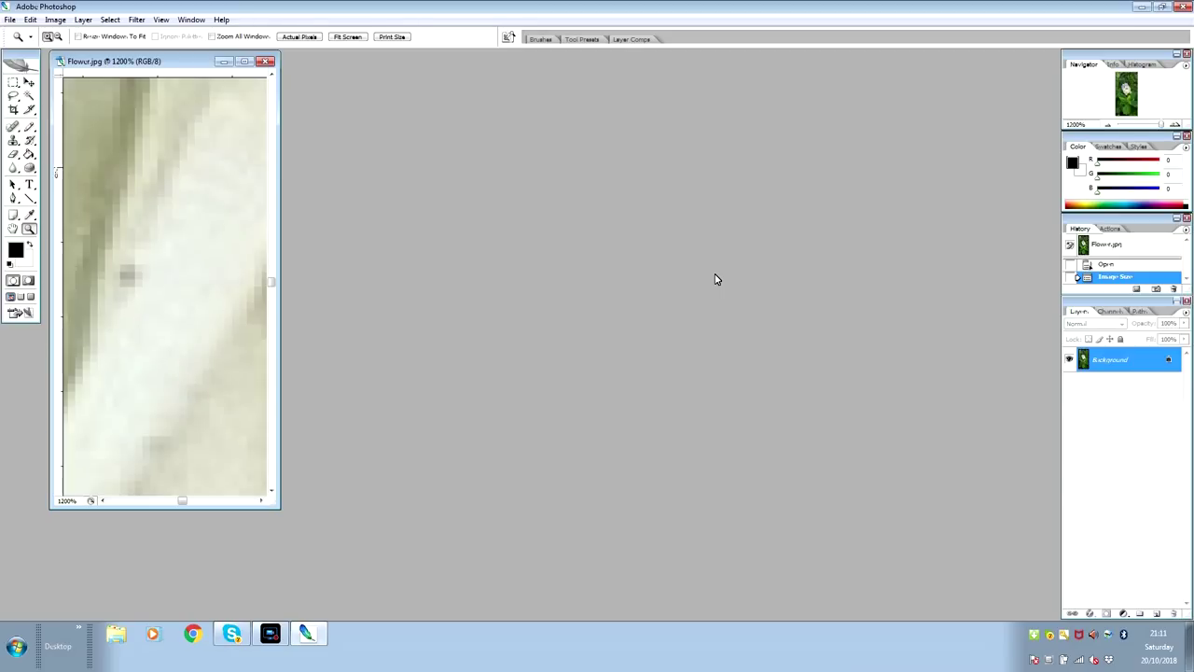
pyautogui.hotkey('ctrl', '-')
pyautogui.hotkey('ctrl', '-')
pyautogui.hotkey('ctrl', '-')
pyautogui.hotkey('ctrl', '-')
pyautogui.hotkey('ctrl', '-')
pyautogui.hotkey('ctrl', '-')
pyautogui.hotkey('ctrl', '-')
pyautogui.hotkey('ctrl', '-')
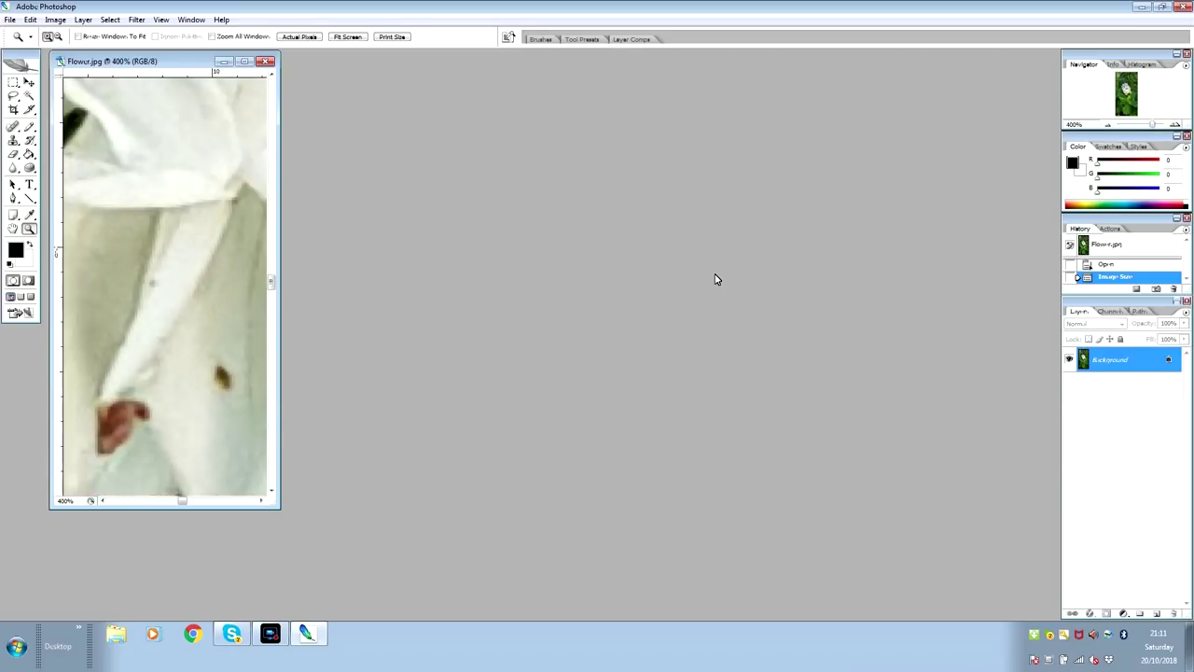
pyautogui.hotkey('ctrl', '-')
pyautogui.hotkey('ctrl', '-')
pyautogui.hotkey('ctrl', '-')
pyautogui.hotkey('ctrl', '-')
pyautogui.hotkey('ctrl', '-')
pyautogui.hotkey('ctrl', '-')
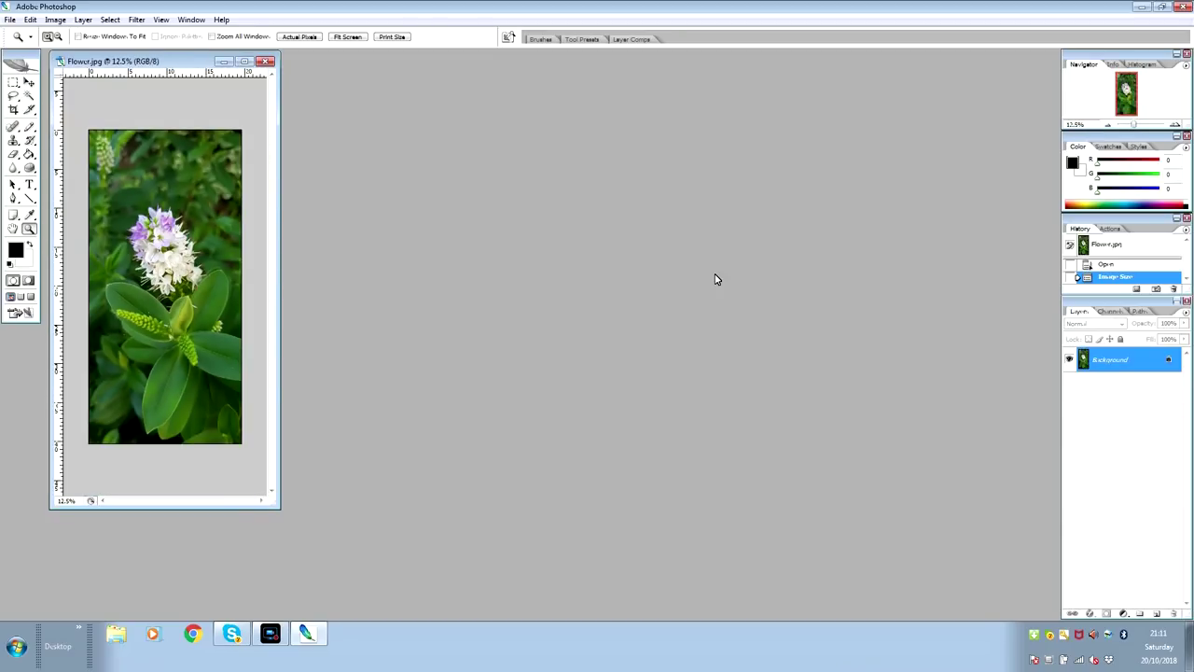
pyautogui.hotkey('ctrl', '+')
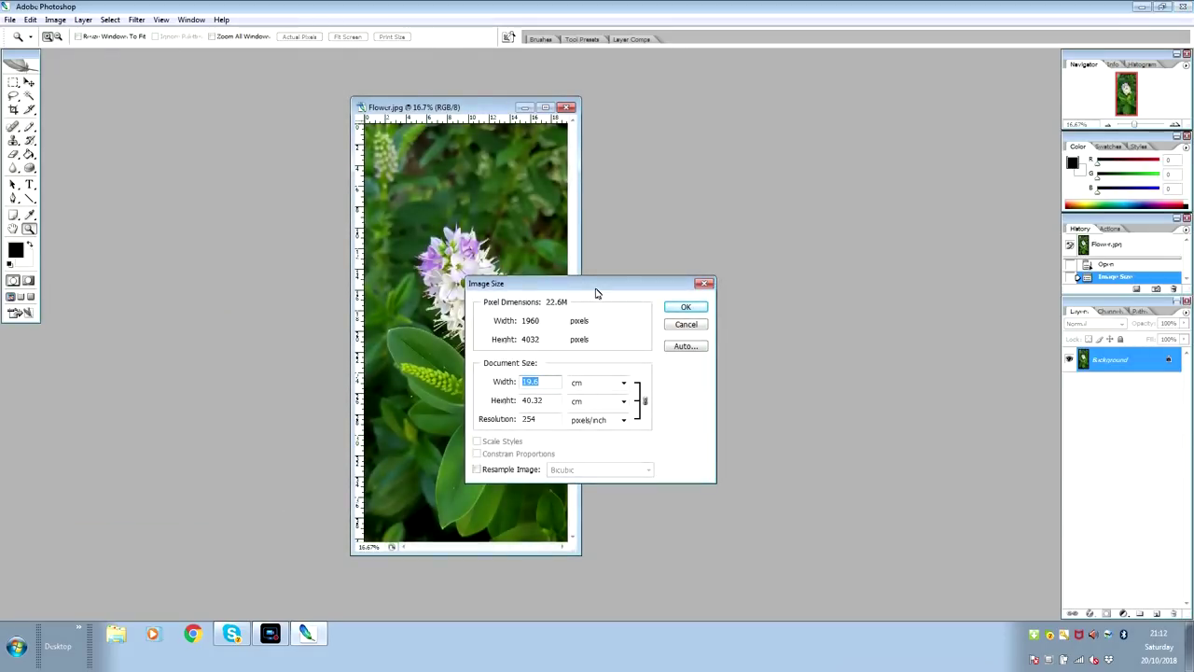
# - Set Flower.jpg's resolution back to 72 in Image Size, then drag its window to the right
pyautogui.moveTo(597, 278); pyautogui.dragTo(779, 275)
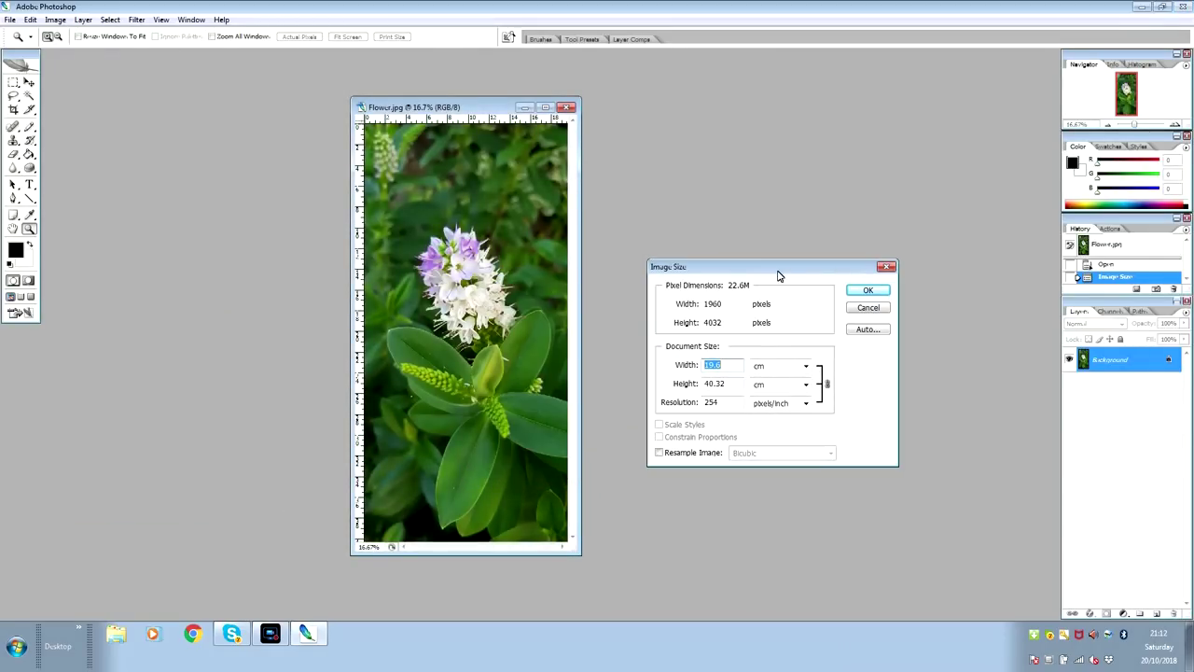
pyautogui.moveTo(722, 402); pyautogui.dragTo(671, 402)
pyautogui.write('72')
pyautogui.press('Return')
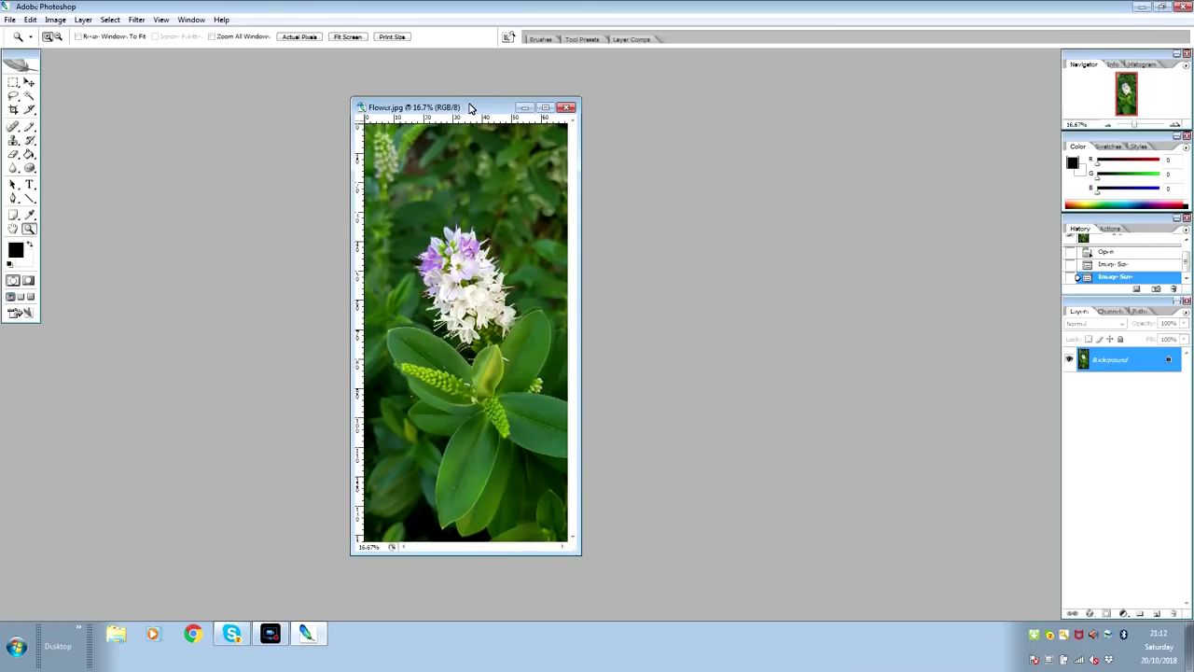
pyautogui.moveTo(469, 108); pyautogui.dragTo(900, 138)
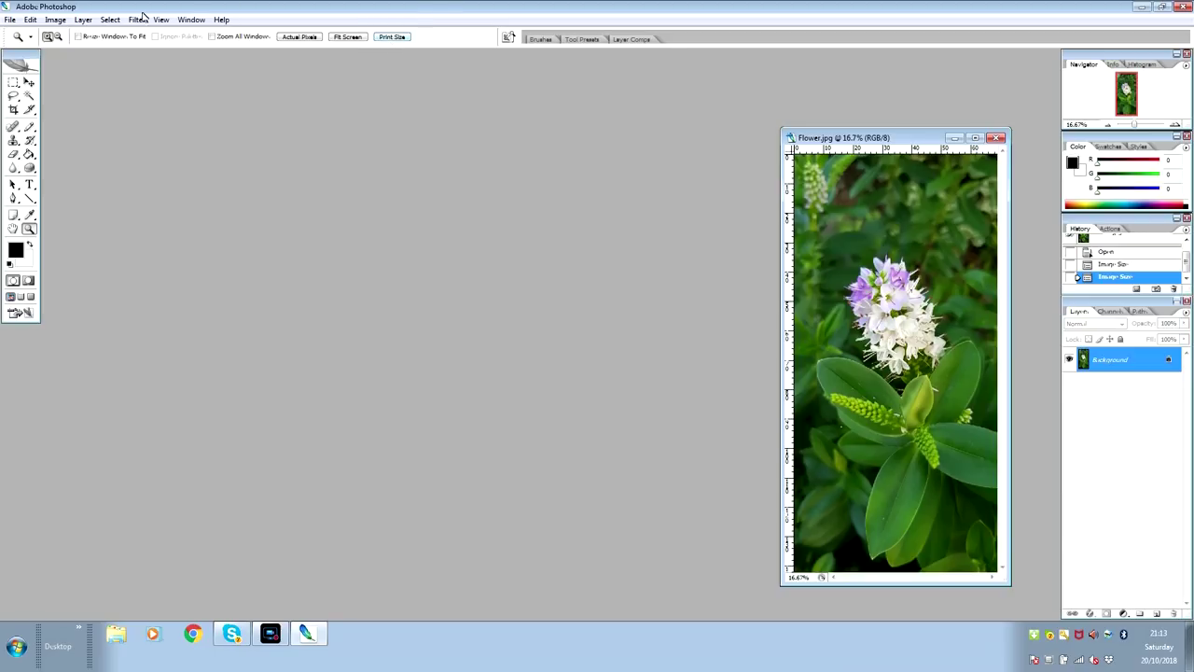
# - Create a transparent new document 125 mm wide, 125 mm high, at 254 pixels/inch
pyautogui.click(9, 20)
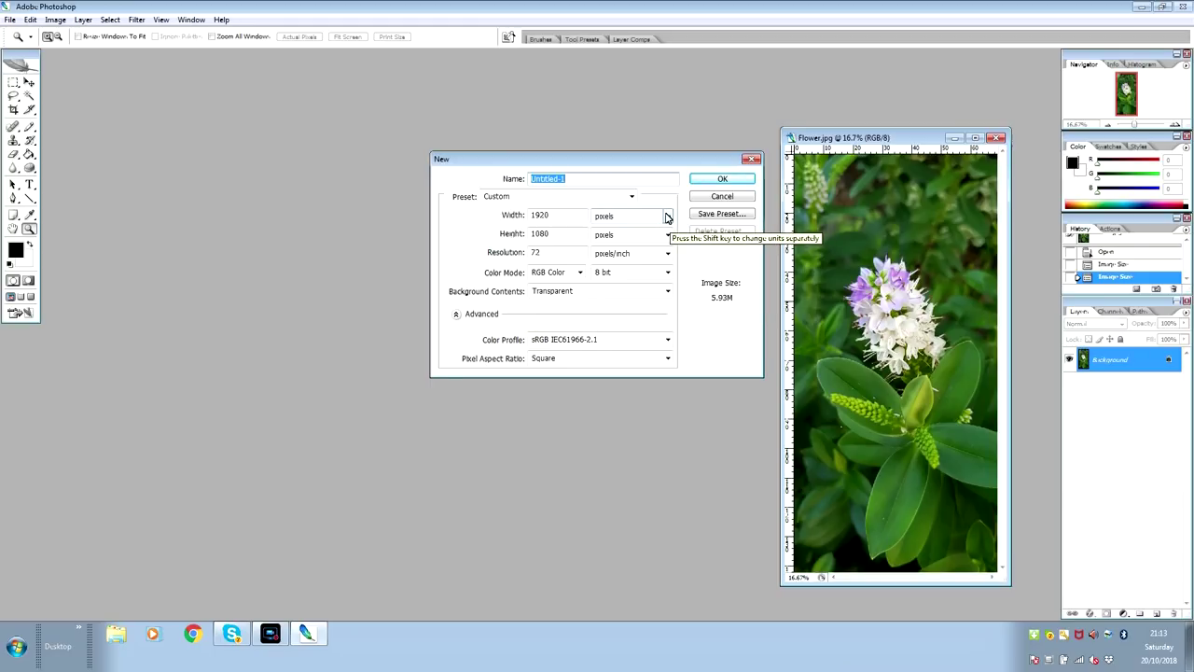
pyautogui.click(666, 216)
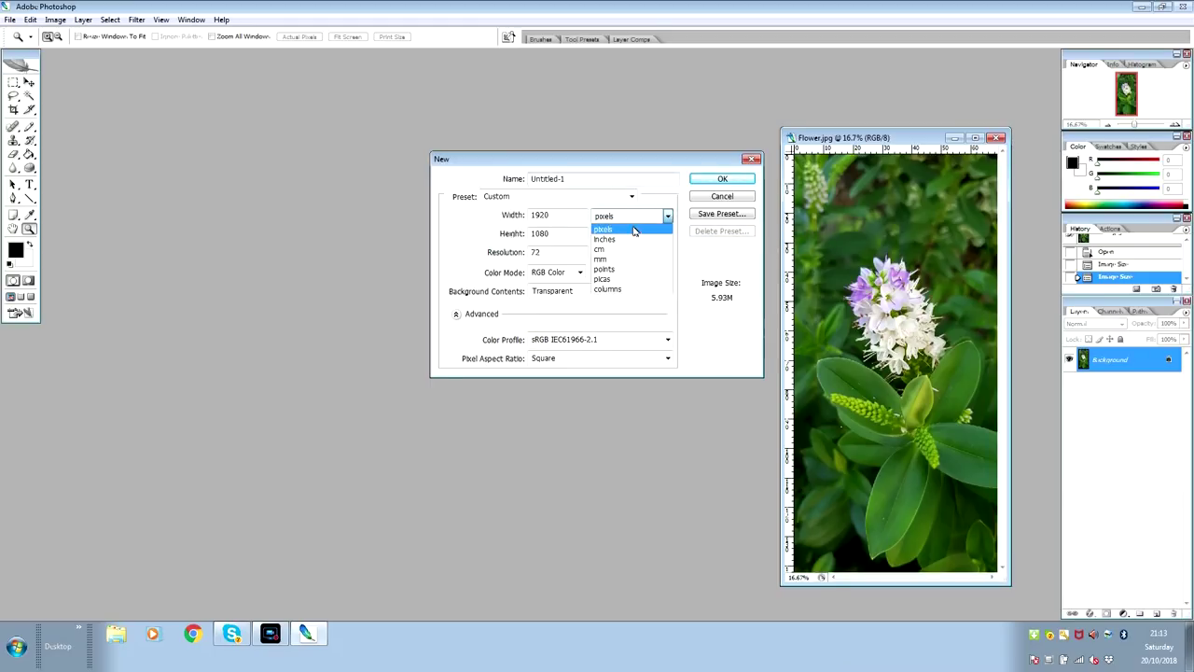
pyautogui.click(605, 259)
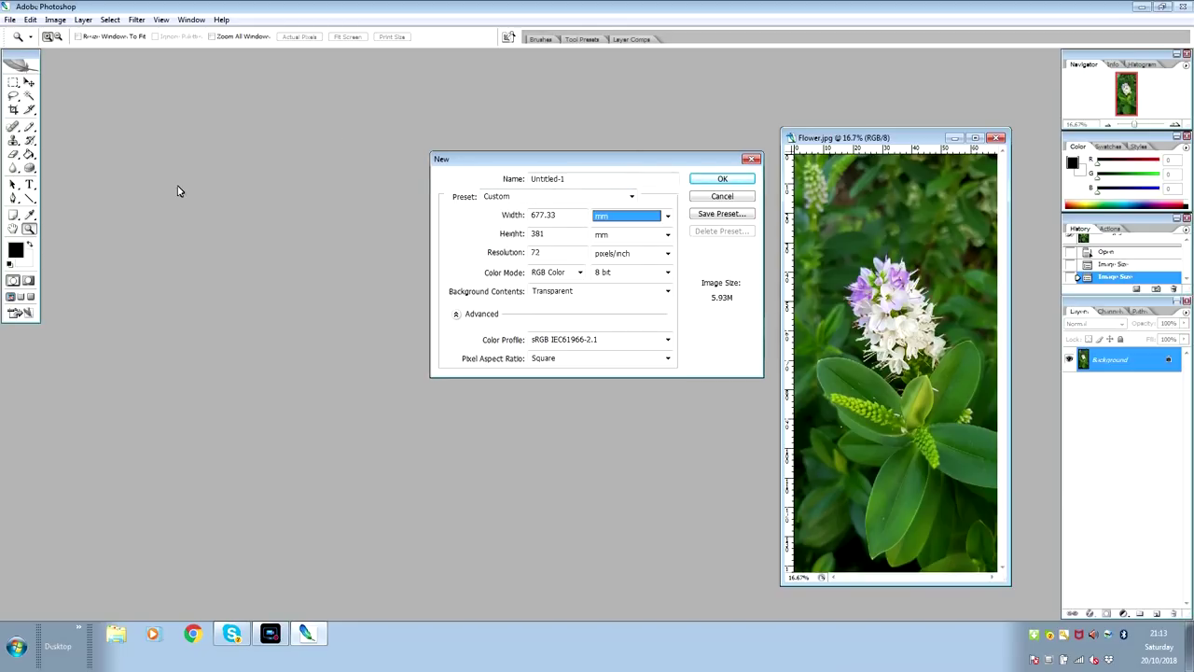
pyautogui.doubleClick(559, 216)
pyautogui.write('125')
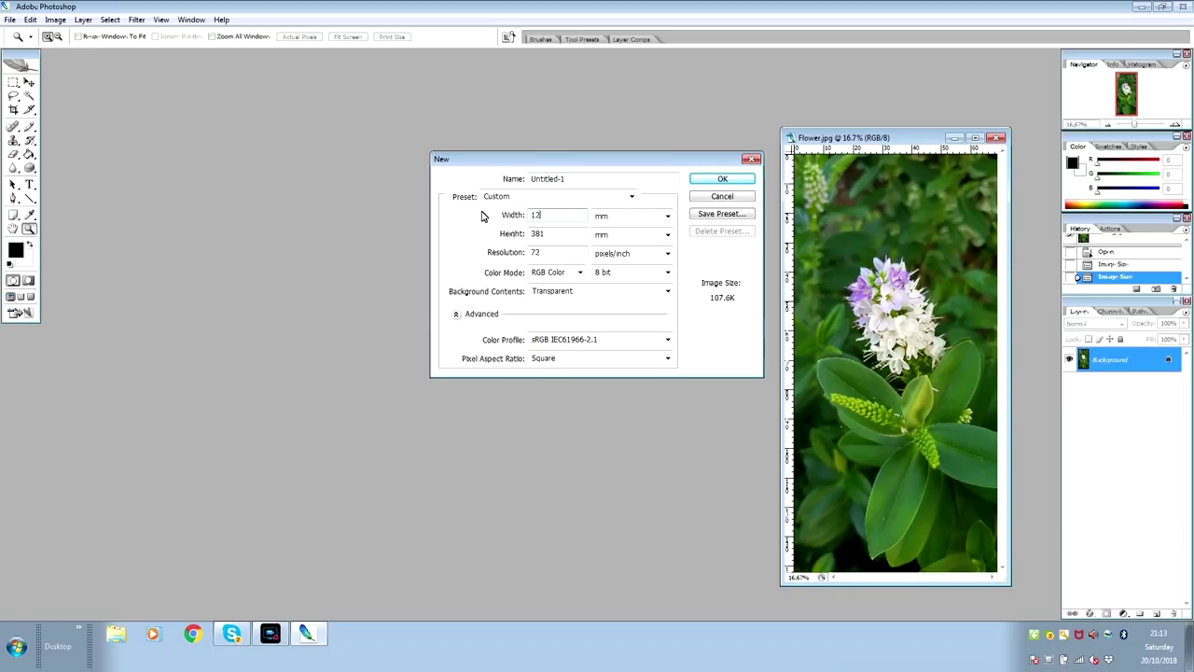
pyautogui.doubleClick(554, 233)
pyautogui.write('125')
pyautogui.doubleClick(555, 253)
pyautogui.write('254')
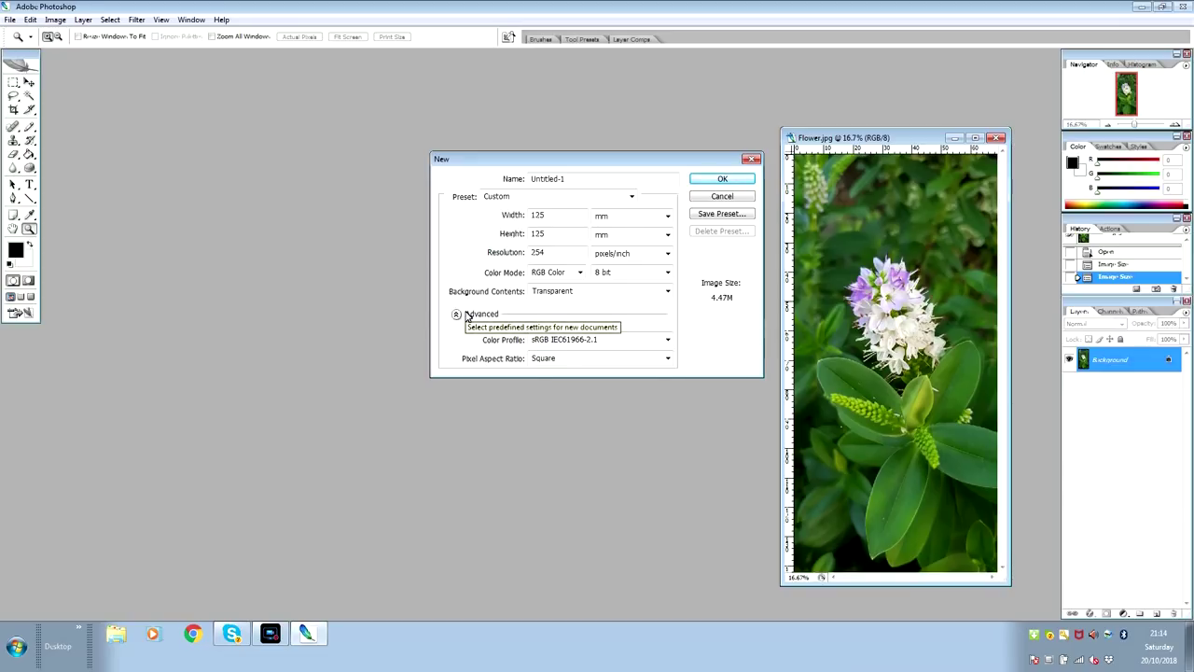
pyautogui.click(711, 179)
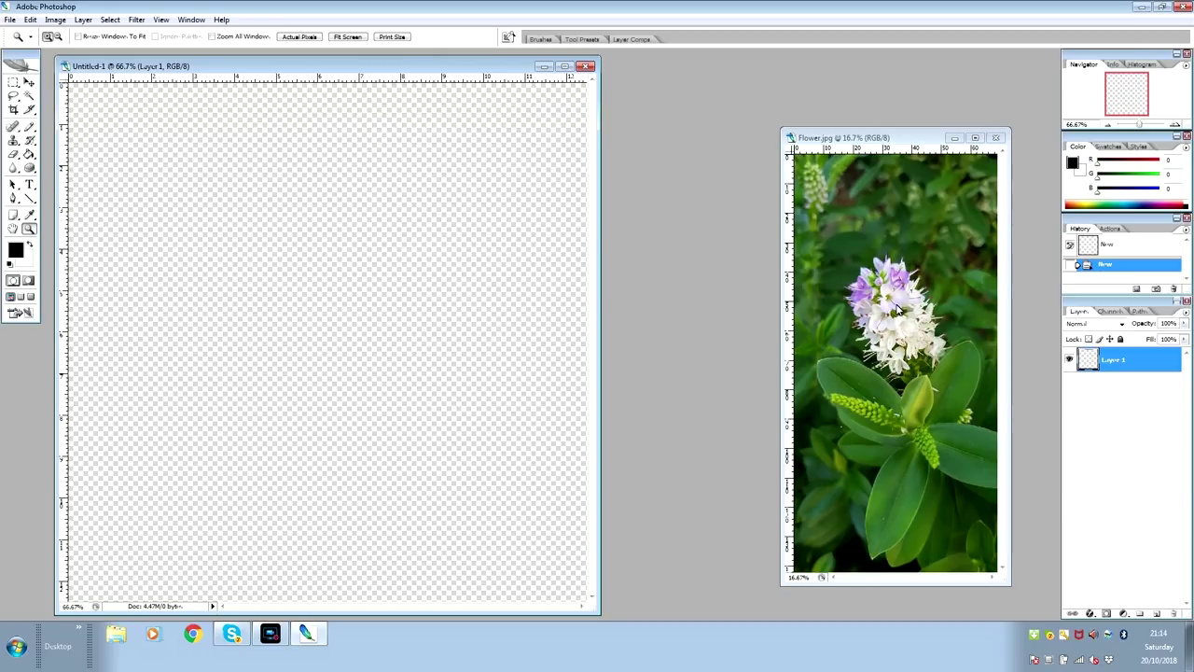
# - With the Move tool, drag the flower photo from Flower.jpg onto the Untitled-1 canvas as Layer 2
pyautogui.click(877, 323)
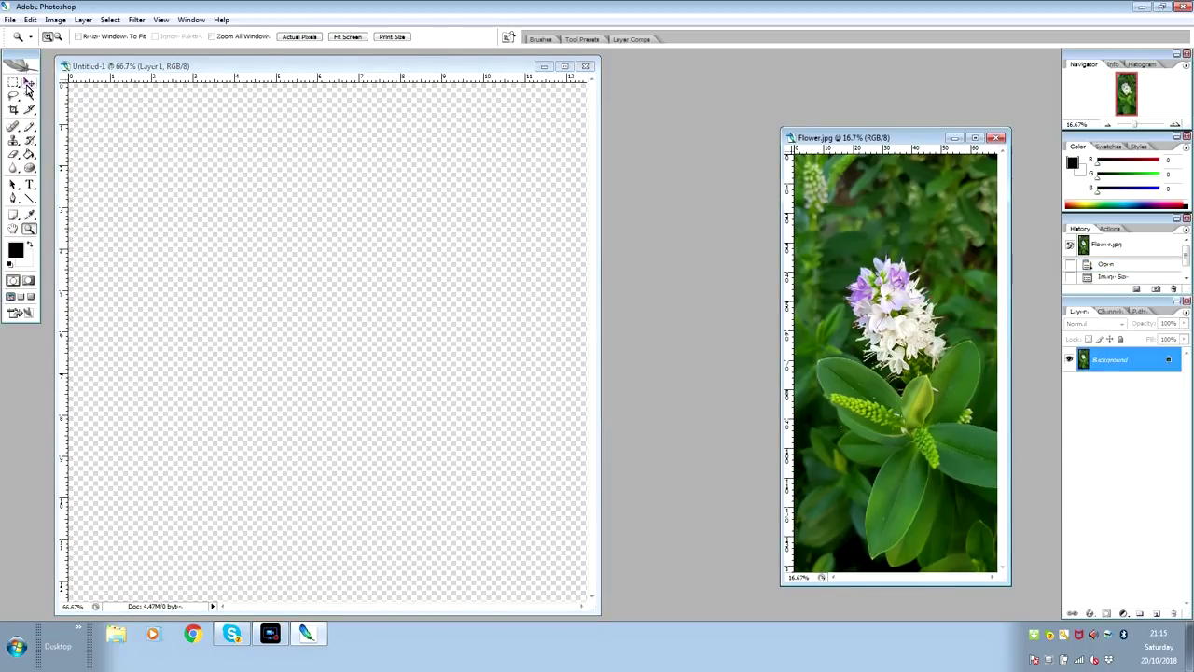
pyautogui.click(29, 83)
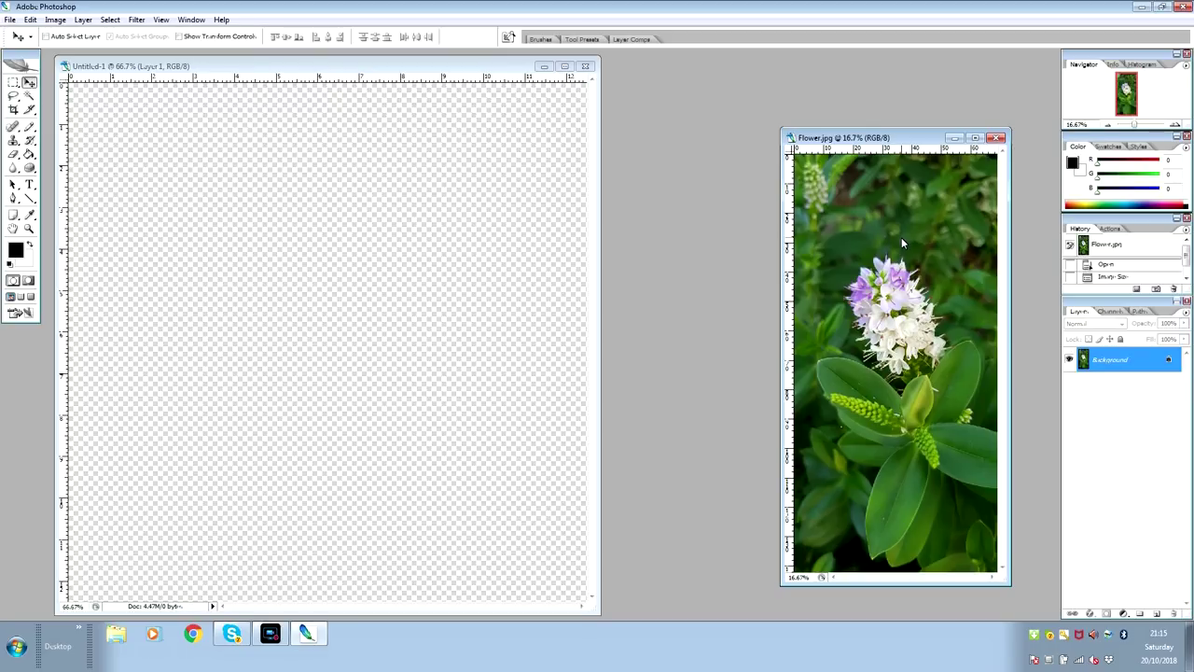
pyautogui.moveTo(901, 237); pyautogui.dragTo(341, 183)
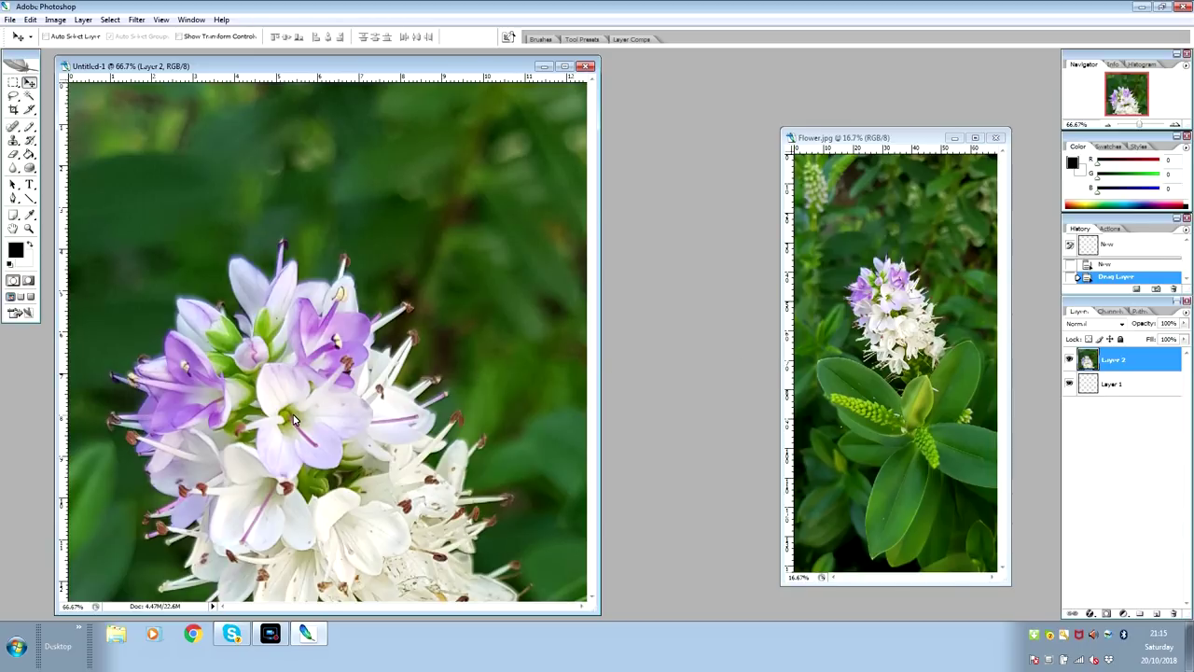
pyautogui.click(55, 19)
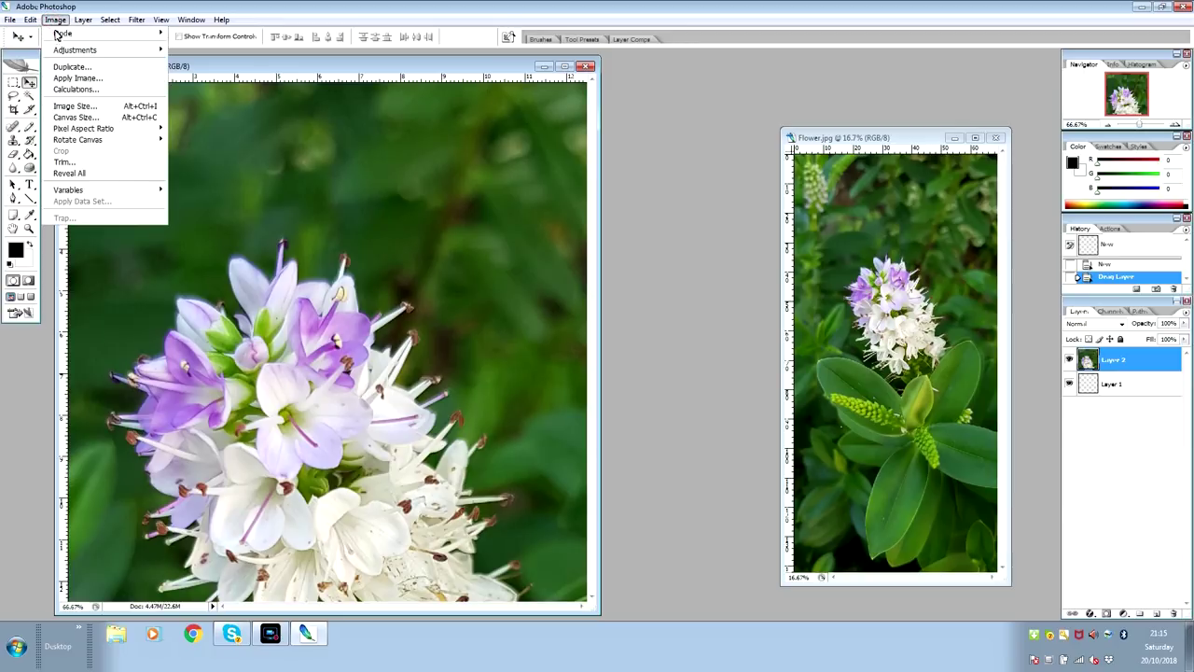
pyautogui.click(65, 110)
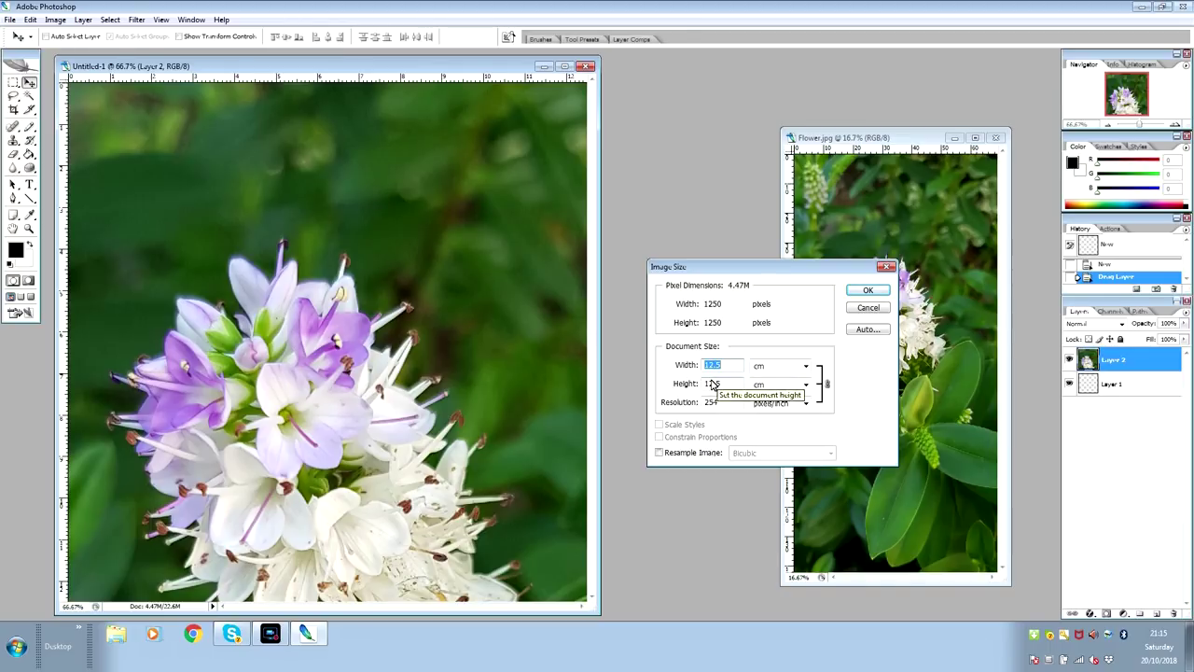
pyautogui.click(887, 267)
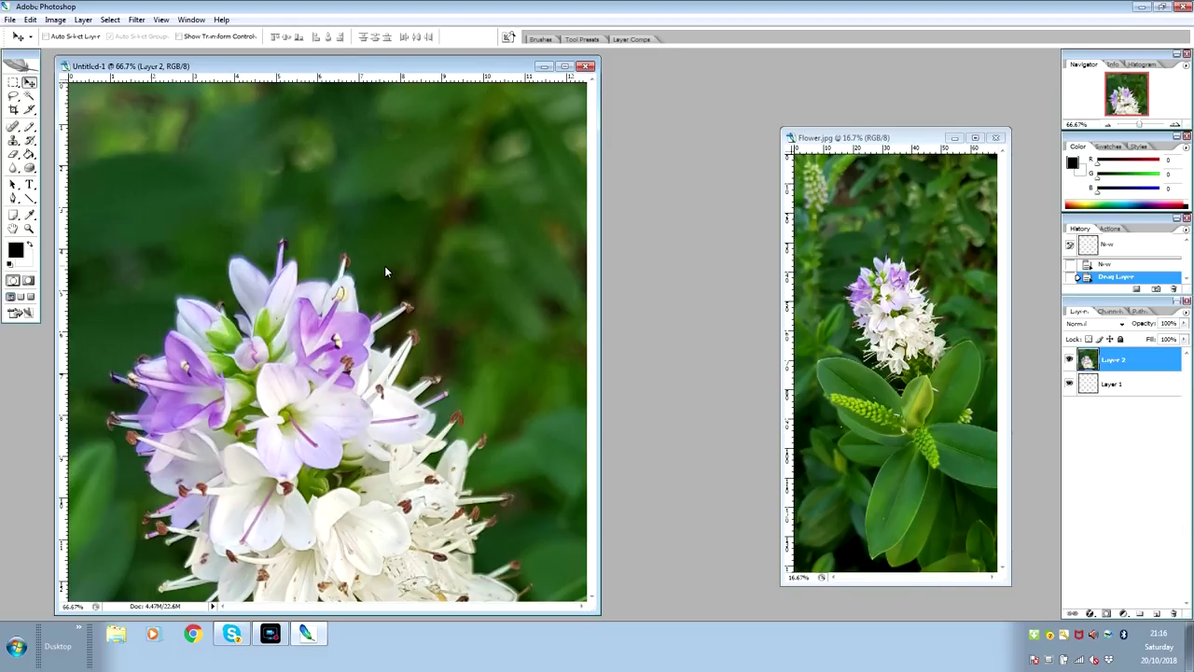
# - Drag Layer 2's flower upward on the canvas and turn on Show Transform Controls
pyautogui.moveTo(386, 267); pyautogui.dragTo(401, 117)
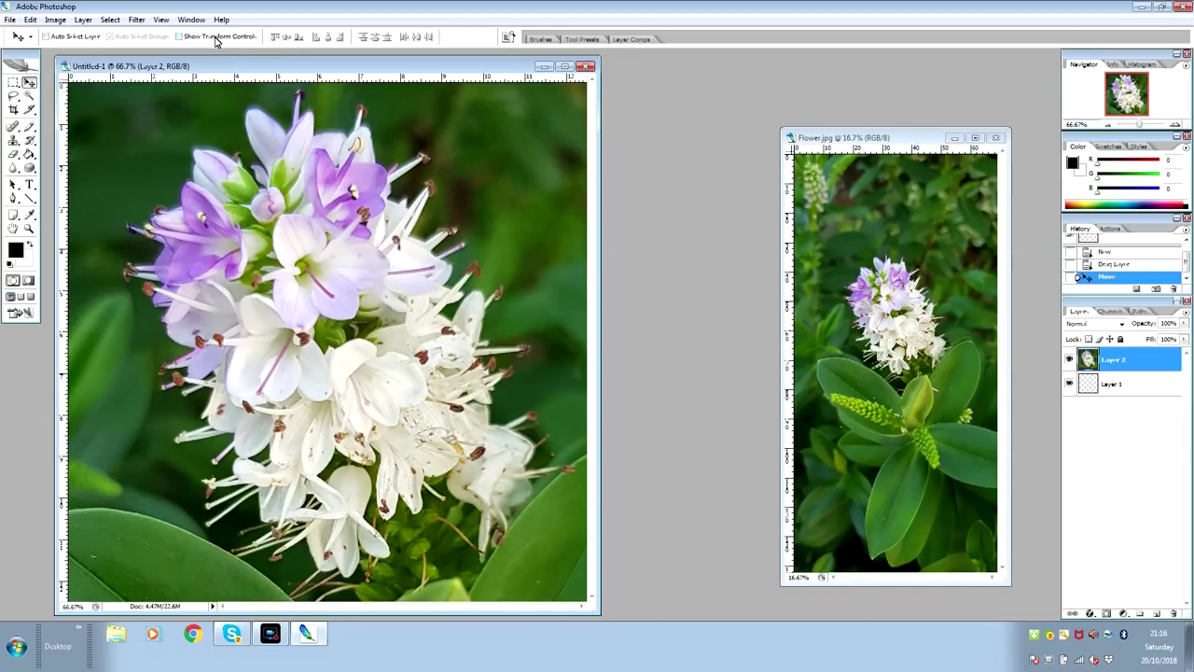
pyautogui.click(179, 37)
# - Convert Layer 2 with Group into New Smart Object from the Layers panel menu
pyautogui.click(1187, 314)
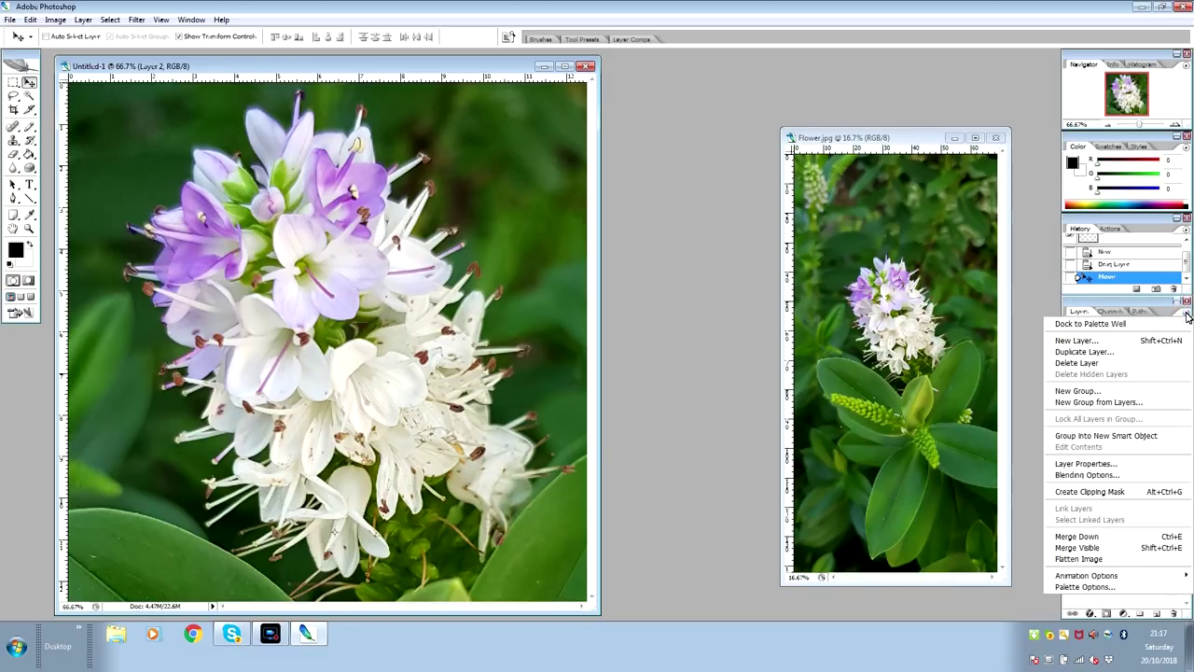
pyautogui.click(1121, 436)
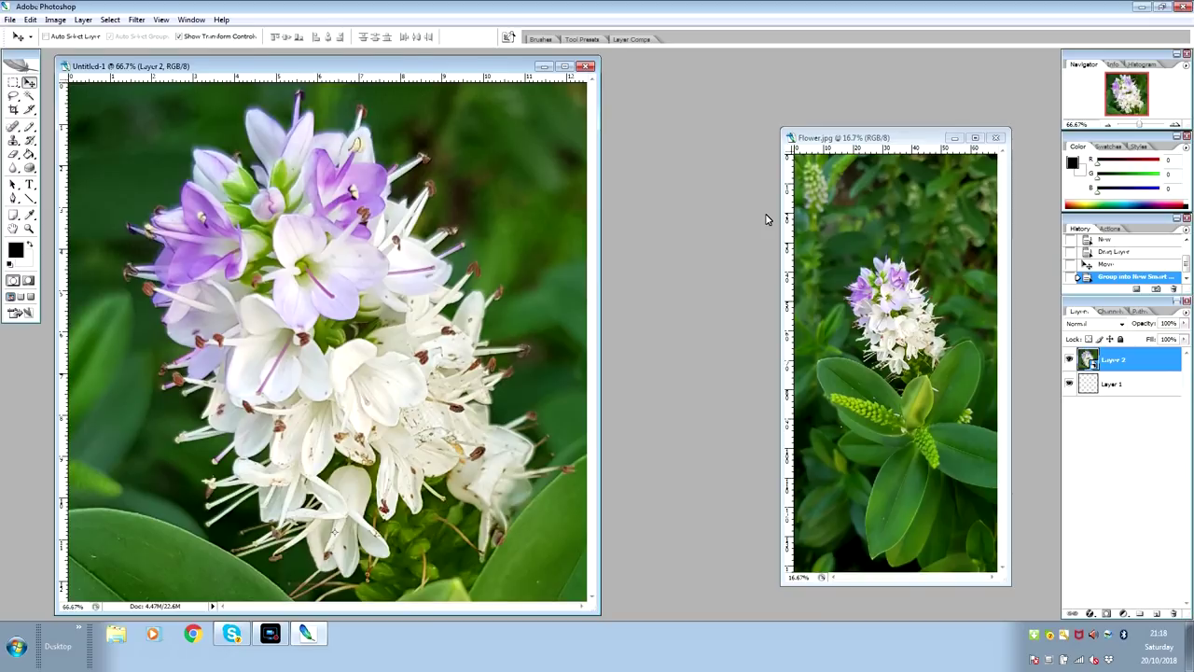
# - Free-transform the flower smart object to 64.6% scale, positioned over the square canvas, and commit
pyautogui.hotkey('ctrl', '-')
pyautogui.hotkey('ctrl', '-')
pyautogui.hotkey('ctrl', '-')
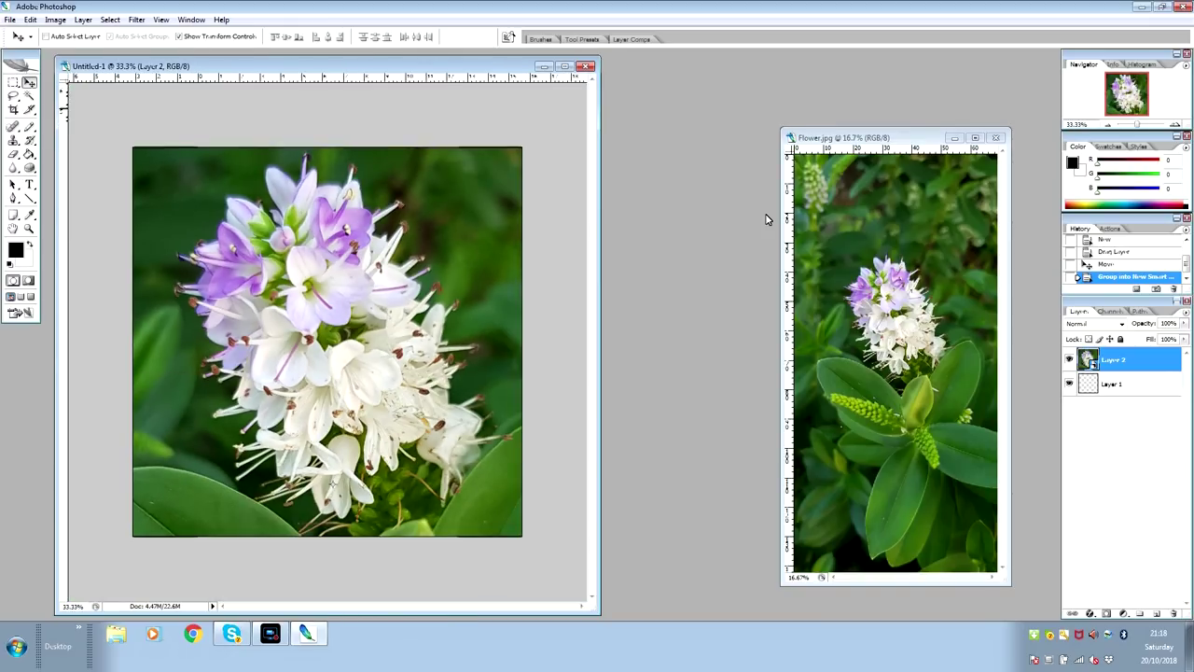
pyautogui.hotkey('ctrl', '-')
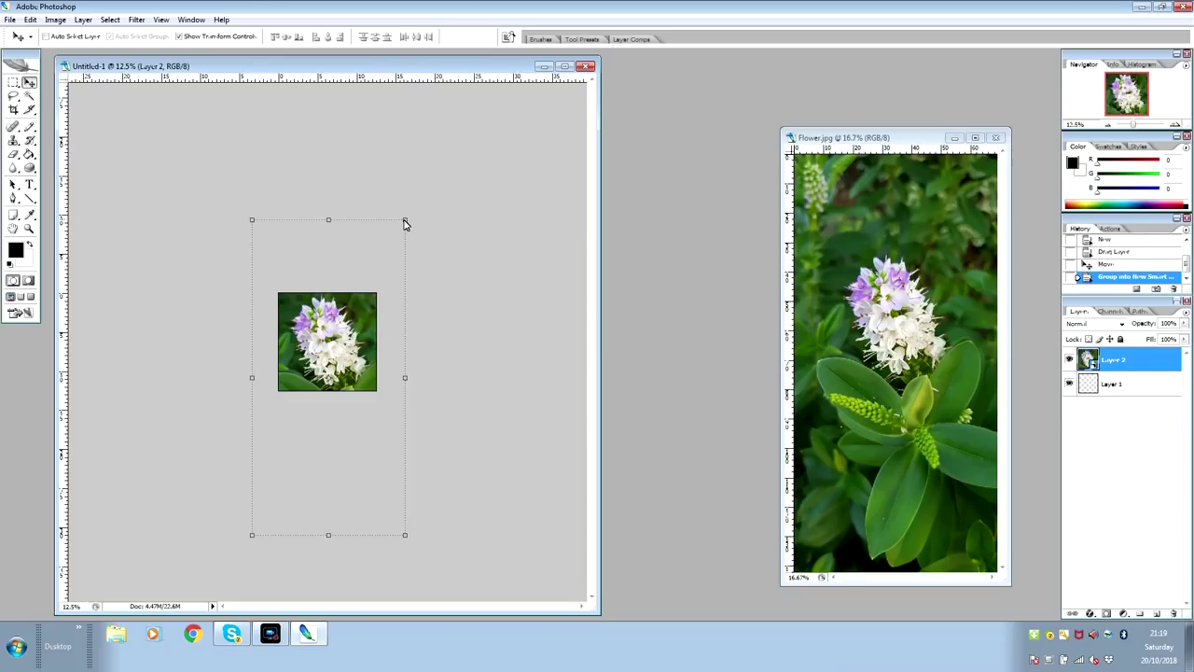
pyautogui.moveTo(405, 224); pyautogui.dragTo(379, 370)
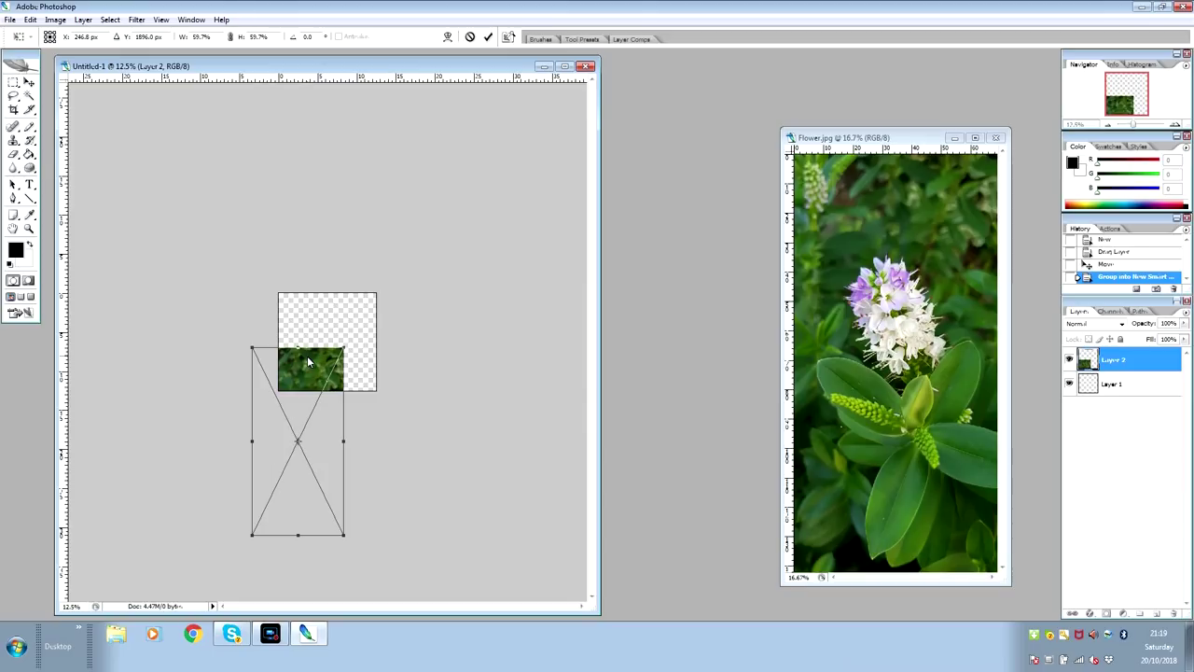
pyautogui.moveTo(269, 452); pyautogui.dragTo(295, 356)
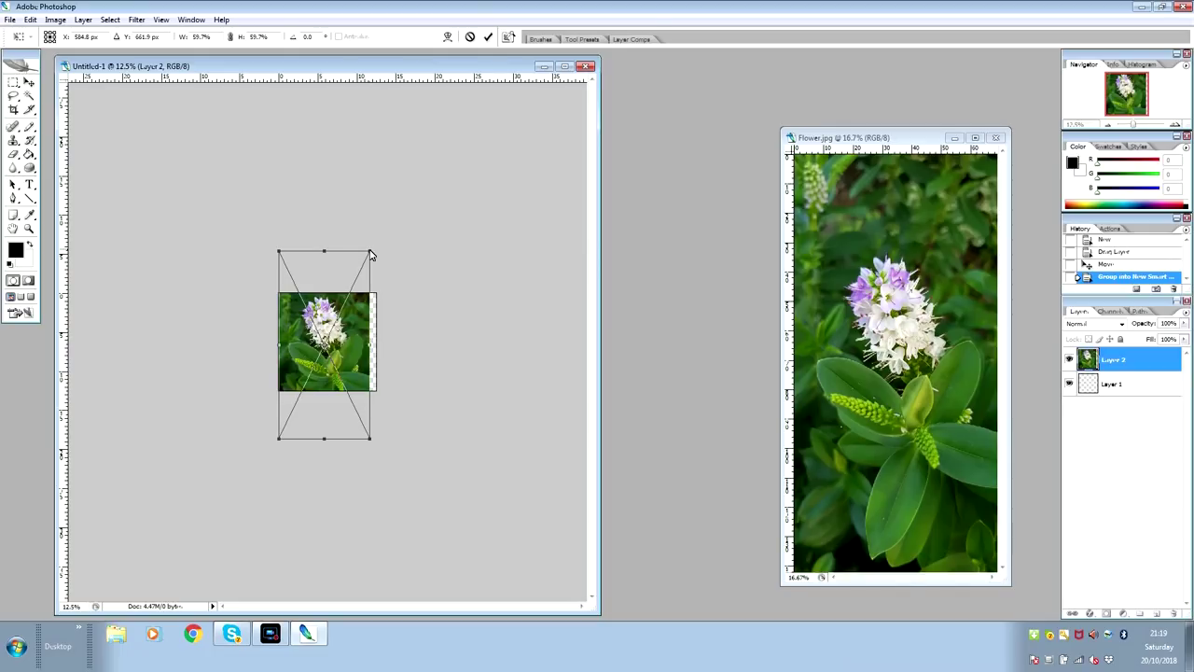
pyautogui.moveTo(371, 254); pyautogui.dragTo(396, 249)
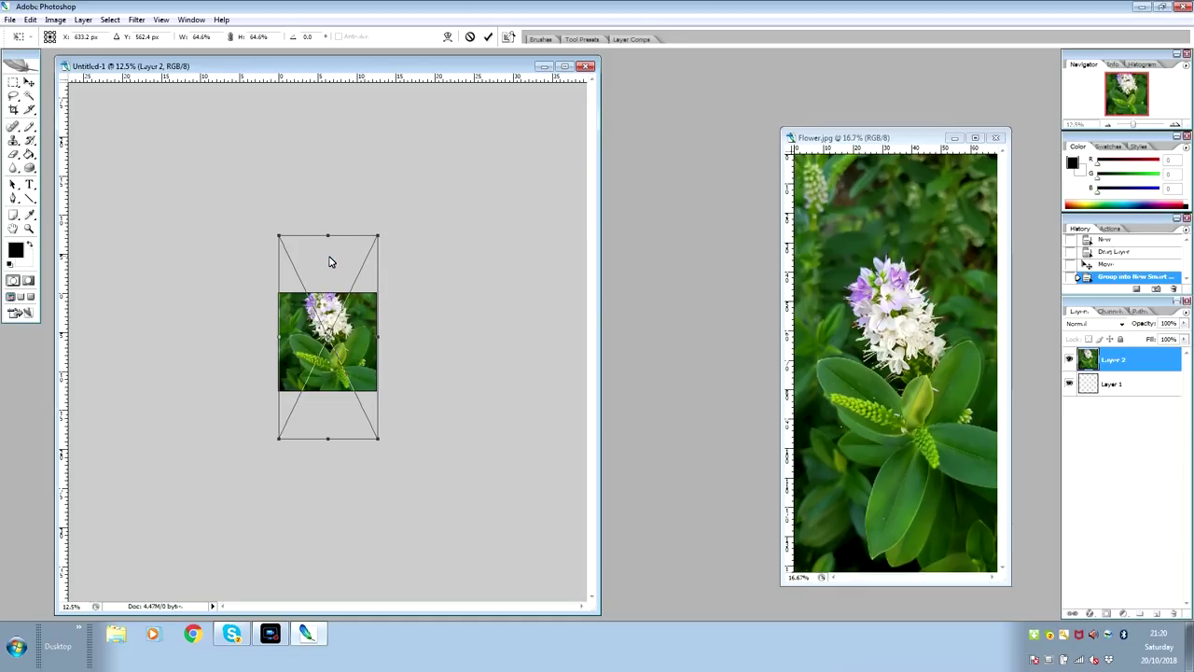
pyautogui.moveTo(329, 261); pyautogui.dragTo(334, 280)
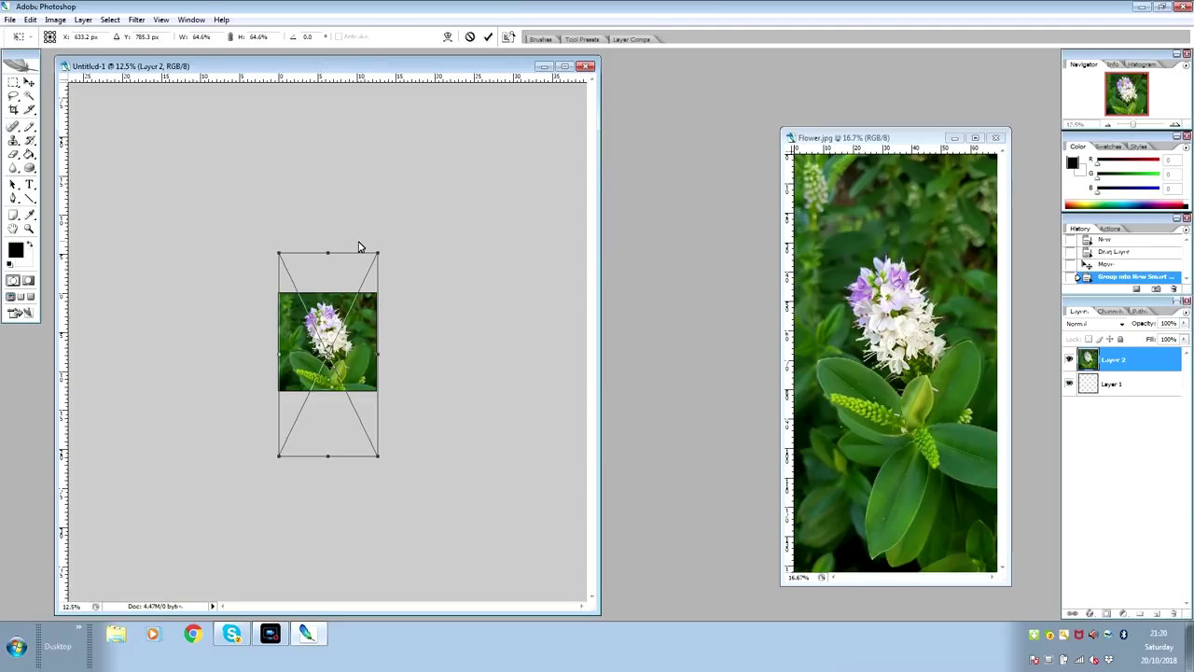
pyautogui.press('Return')
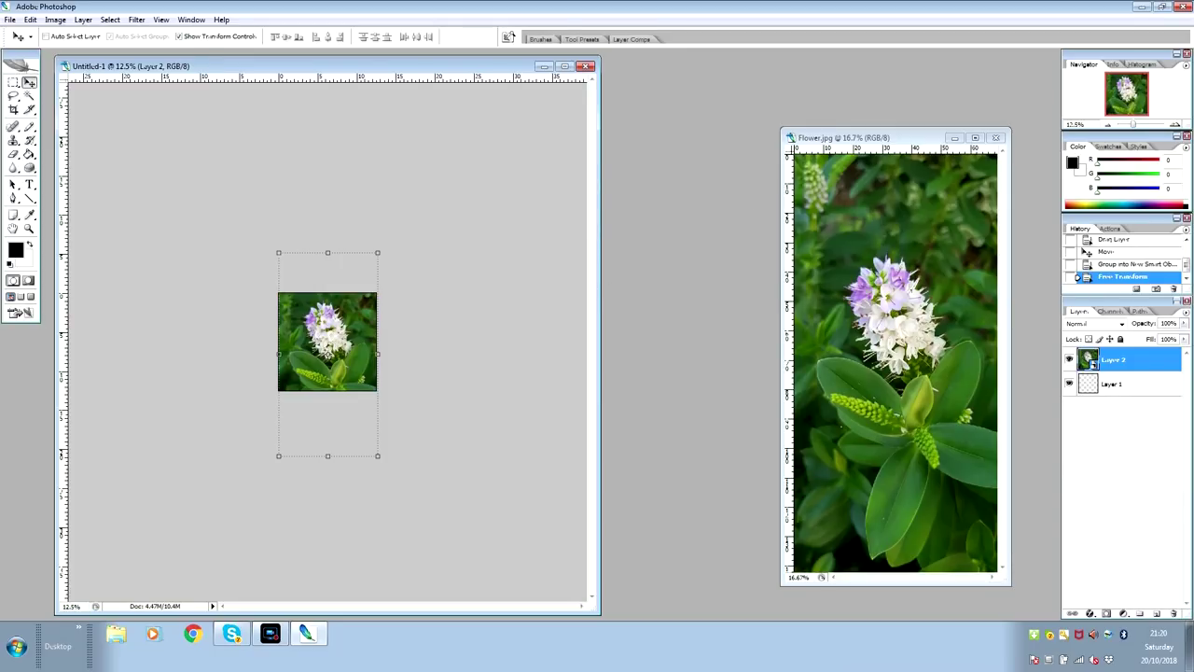
# - After zooming in to check pixel detail, set Layer 2's blend mode from Normal to Color
pyautogui.hotkey('ctrl', '+')
pyautogui.hotkey('ctrl', '+')
pyautogui.hotkey('ctrl', '+')
pyautogui.hotkey('ctrl', '+')
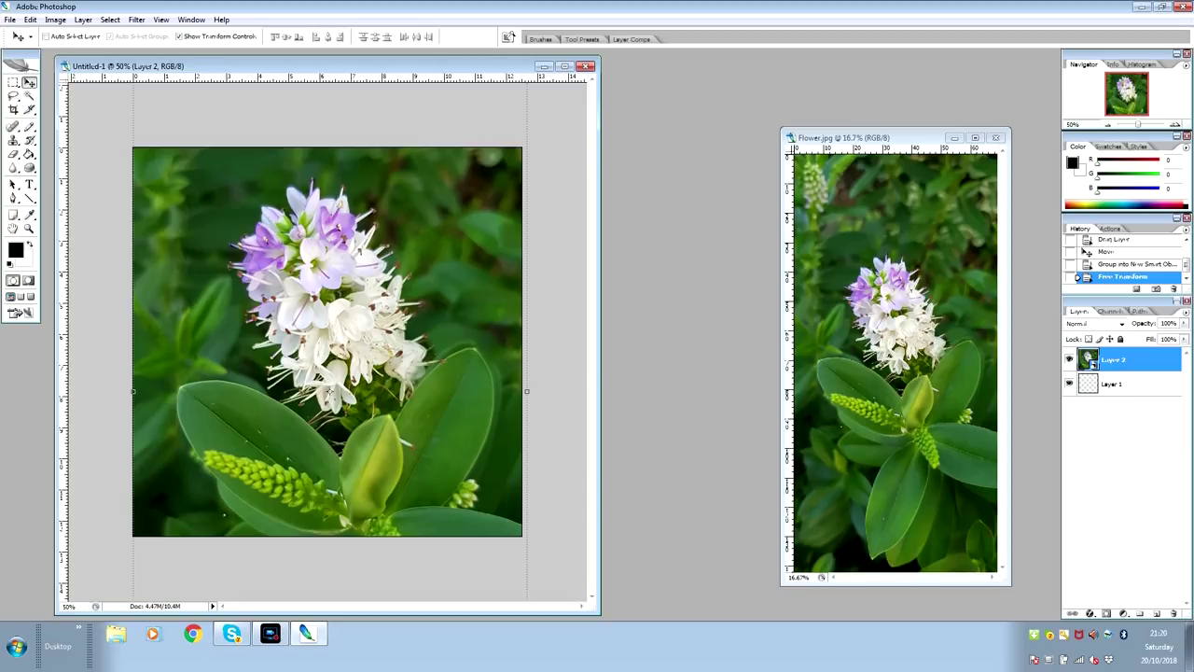
pyautogui.hotkey('ctrl', '+')
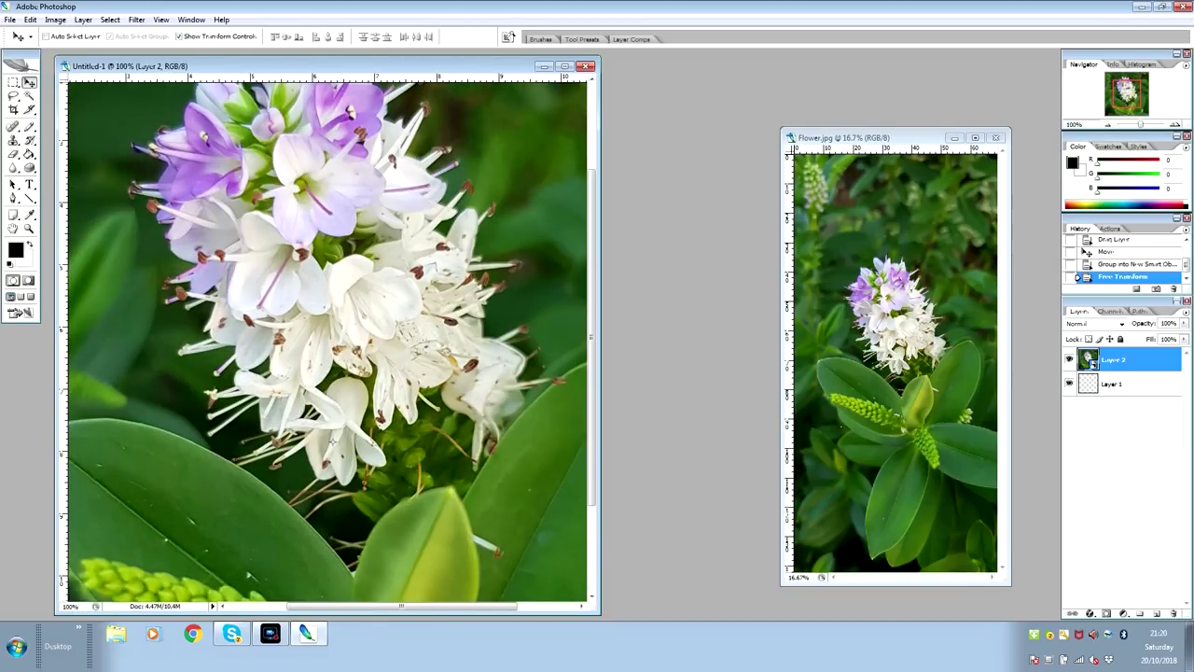
pyautogui.hotkey('ctrl', '+')
pyautogui.hotkey('ctrl', '+')
pyautogui.hotkey('ctrl', '+')
pyautogui.hotkey('ctrl', '+')
pyautogui.hotkey('ctrl', '+')
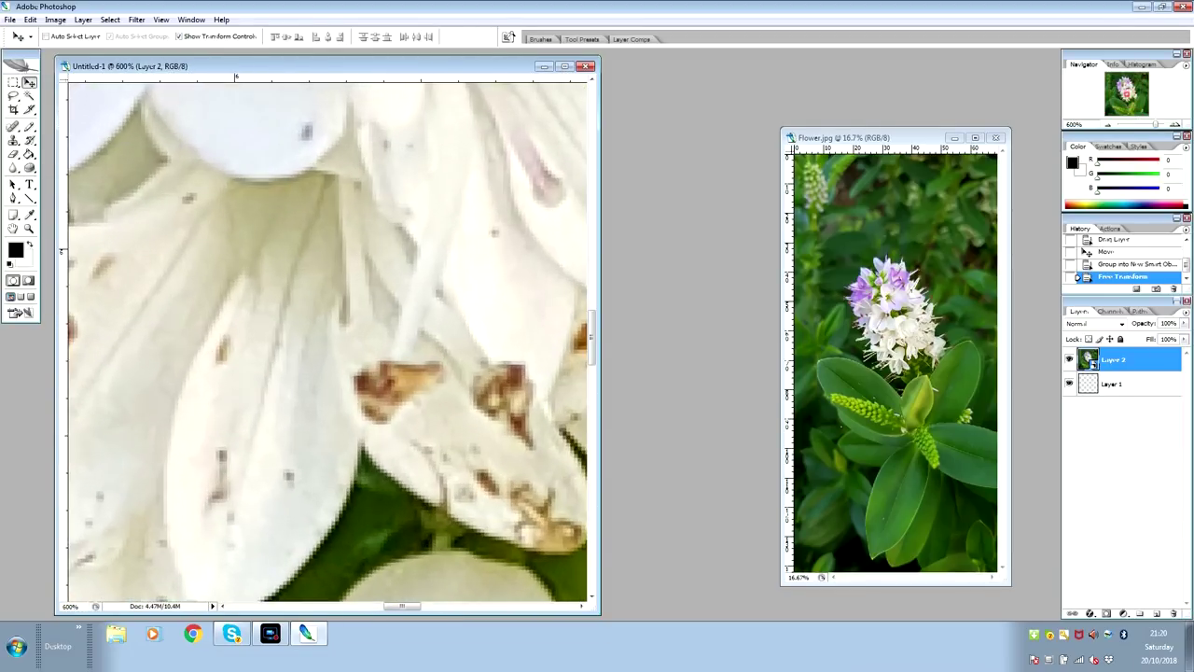
pyautogui.hotkey('ctrl', '+')
pyautogui.hotkey('ctrl', '+')
pyautogui.hotkey('ctrl', '+')
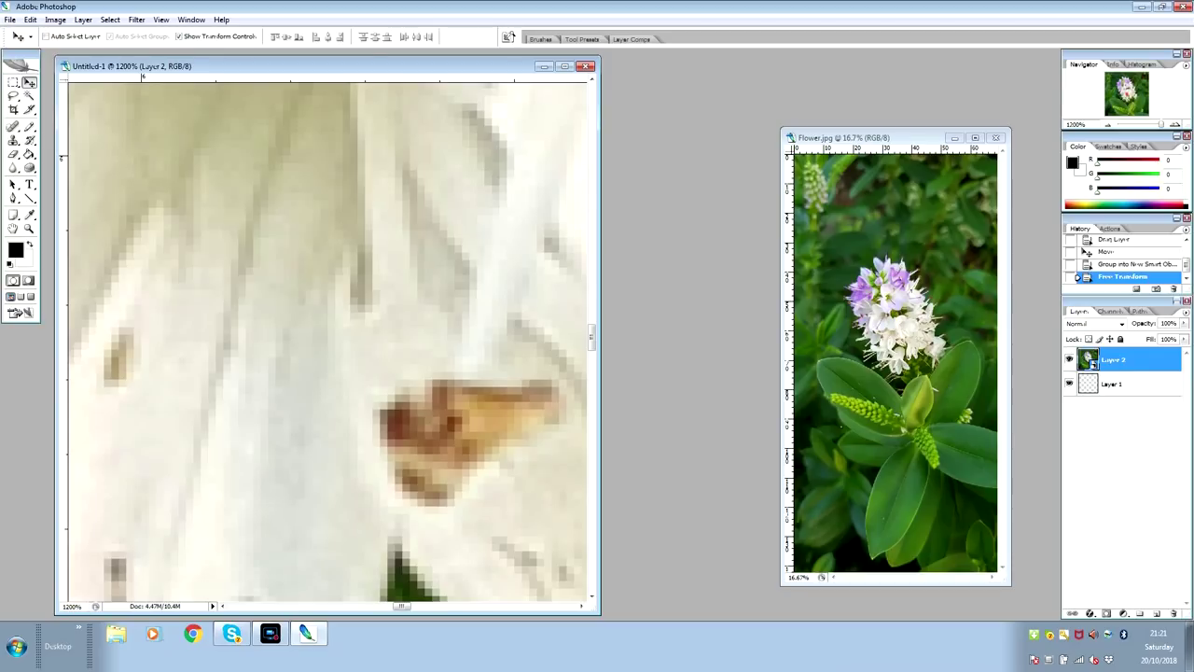
pyautogui.hotkey('ctrl', '-')
pyautogui.hotkey('ctrl', '-')
pyautogui.hotkey('ctrl', '-')
pyautogui.hotkey('ctrl', '-')
pyautogui.hotkey('ctrl', '-')
pyautogui.hotkey('ctrl', '-')
pyautogui.hotkey('ctrl', '-')
pyautogui.hotkey('ctrl', '-')
pyautogui.hotkey('ctrl', '-')
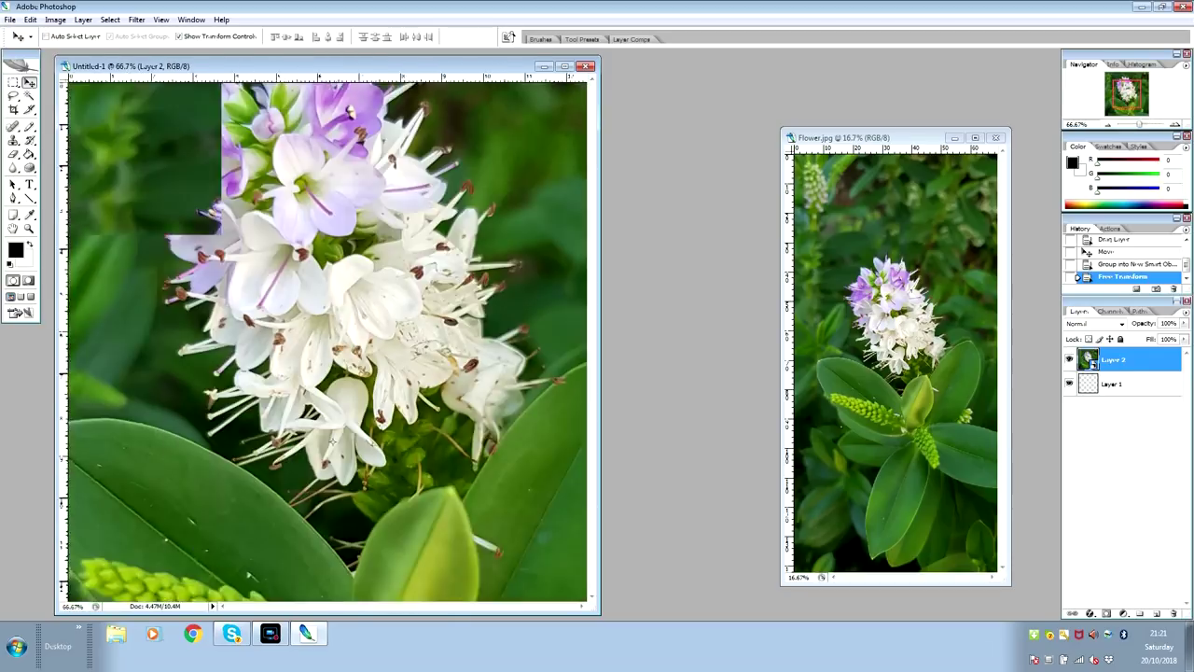
pyautogui.hotkey('ctrl', '-')
pyautogui.hotkey('ctrl', '-')
pyautogui.hotkey('ctrl', '-')
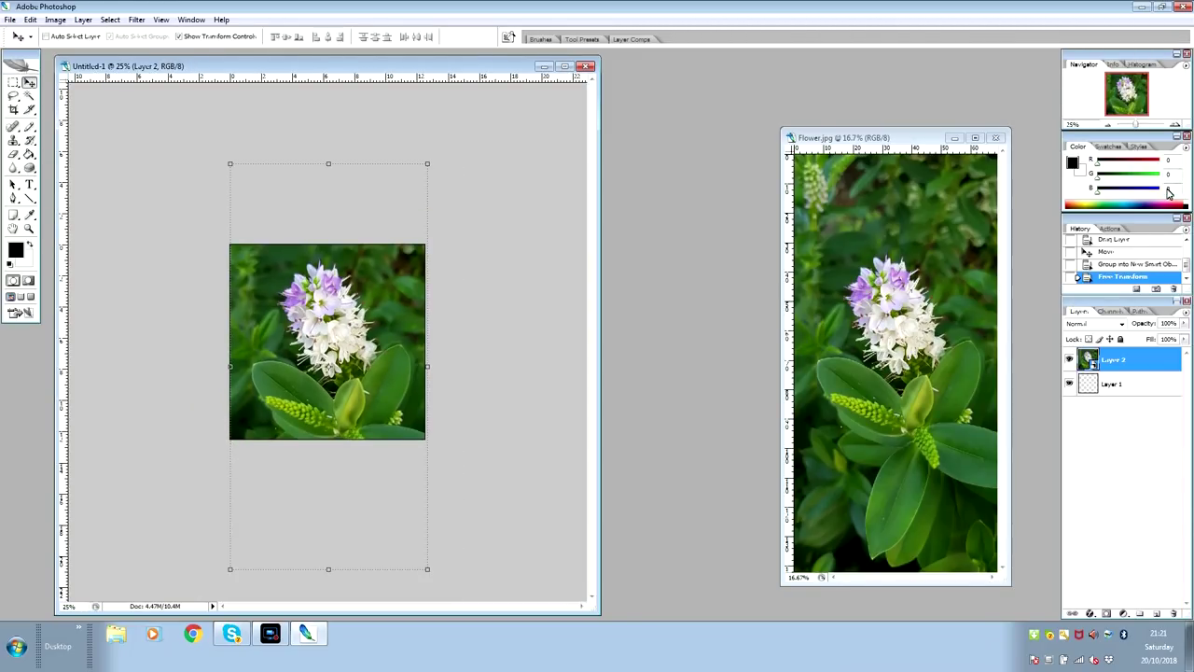
pyautogui.hotkey('alt', 'shift', 'c')
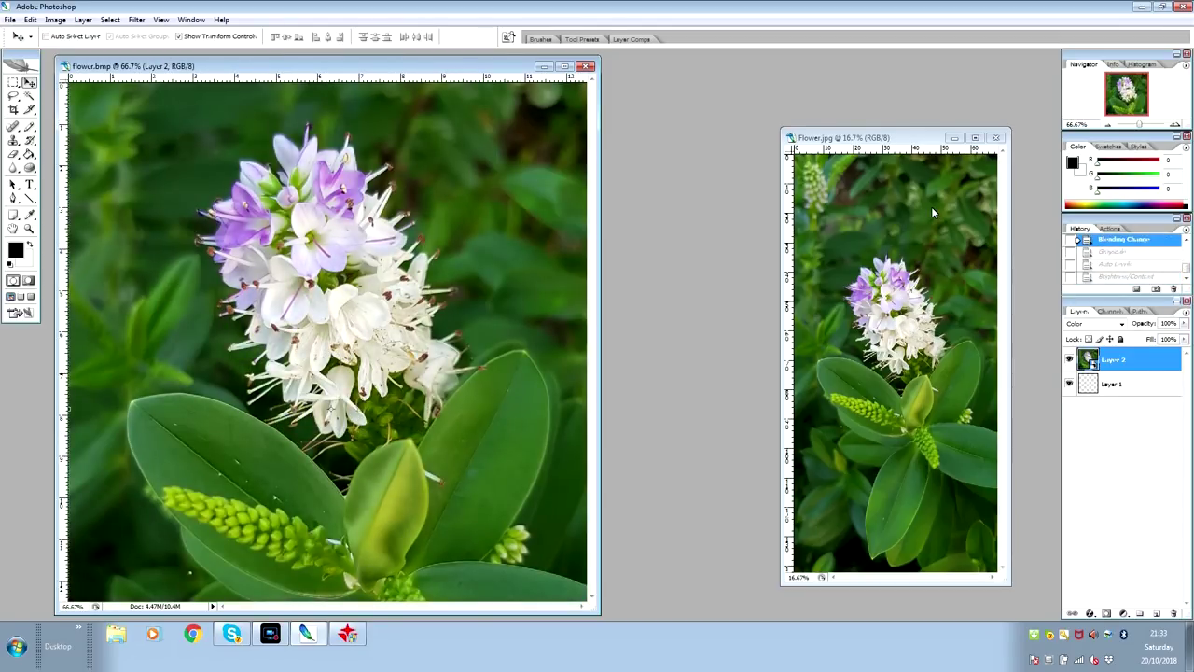
# - Switch the image mode to Grayscale, rasterizing the smart object and merging into one layer
pyautogui.click(56, 19)
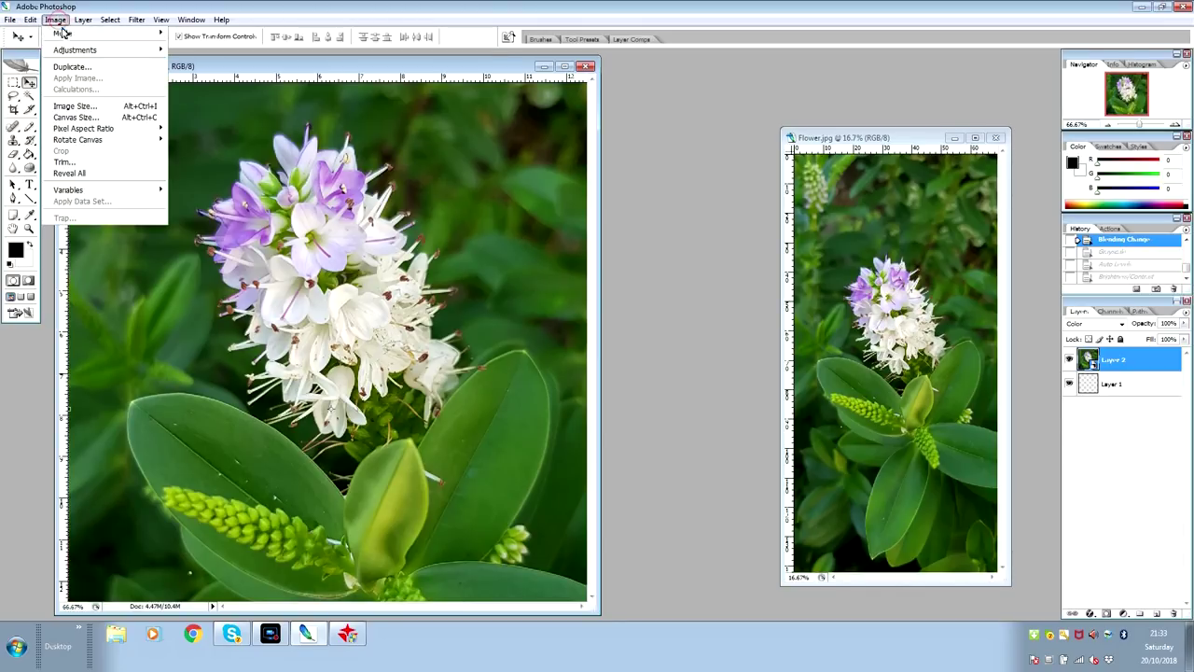
pyautogui.moveTo(64, 33)
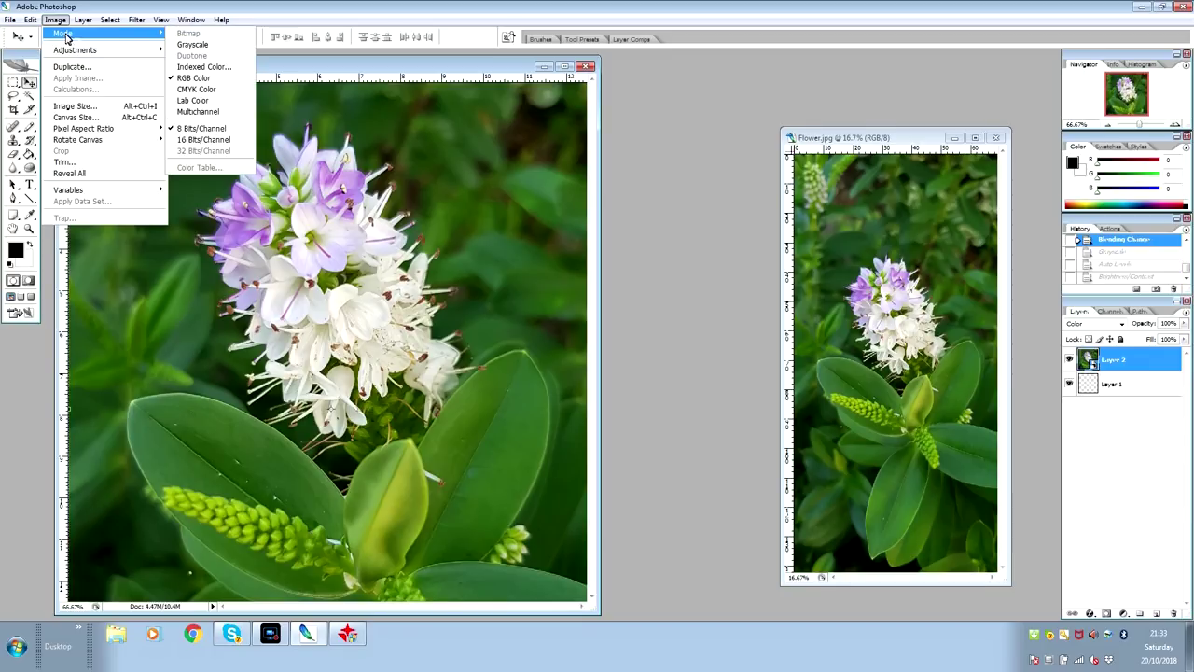
pyautogui.click(192, 45)
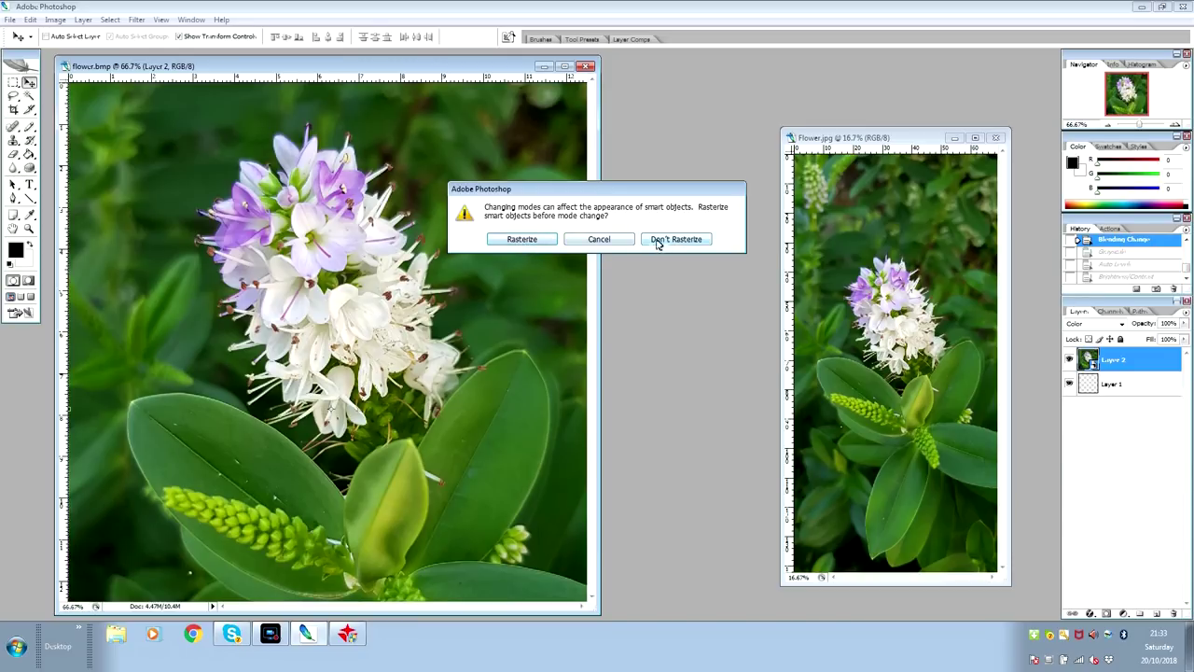
pyautogui.click(521, 241)
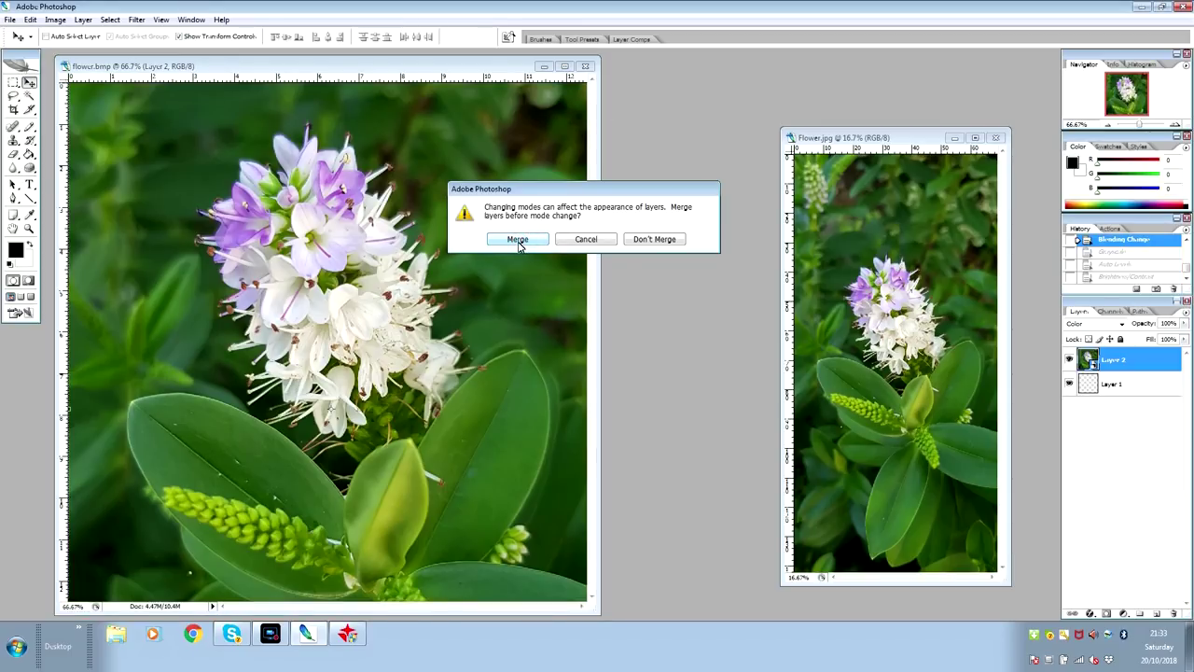
pyautogui.click(517, 240)
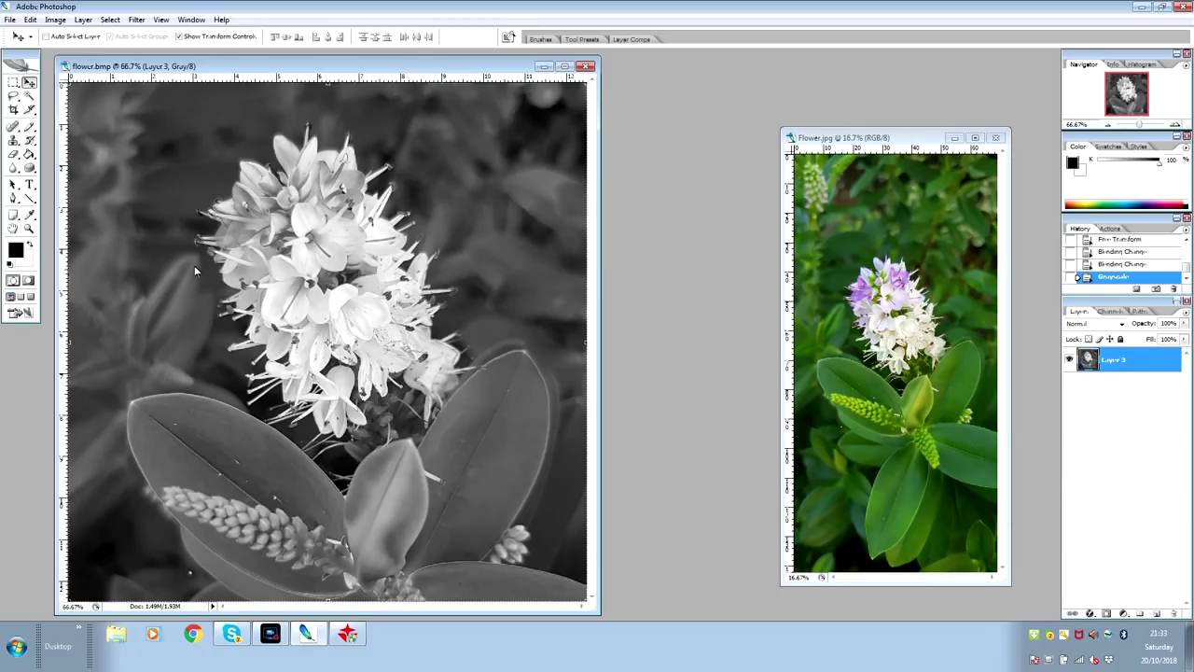
pyautogui.click(55, 19)
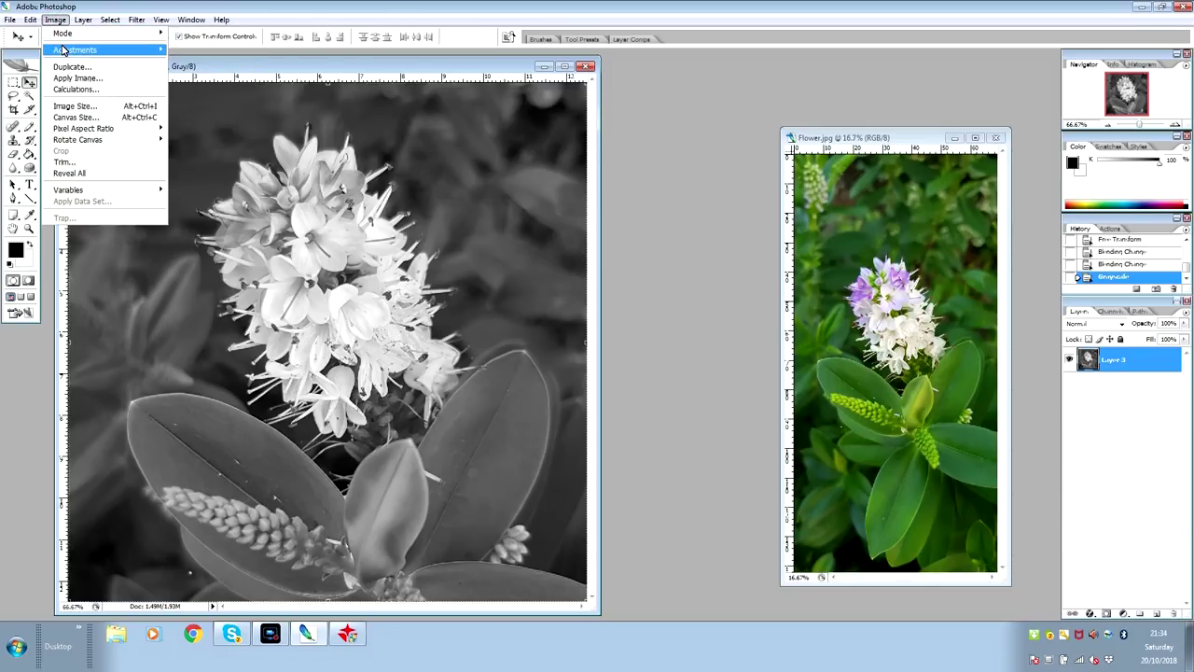
pyautogui.moveTo(62, 50)
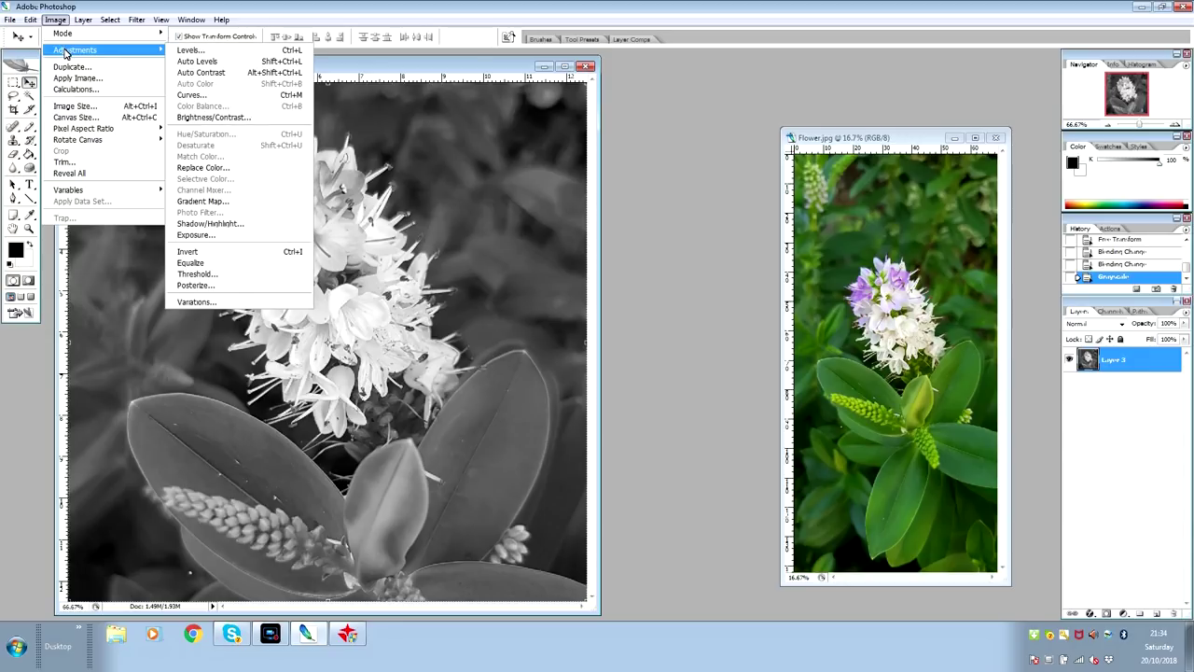
pyautogui.click(191, 49)
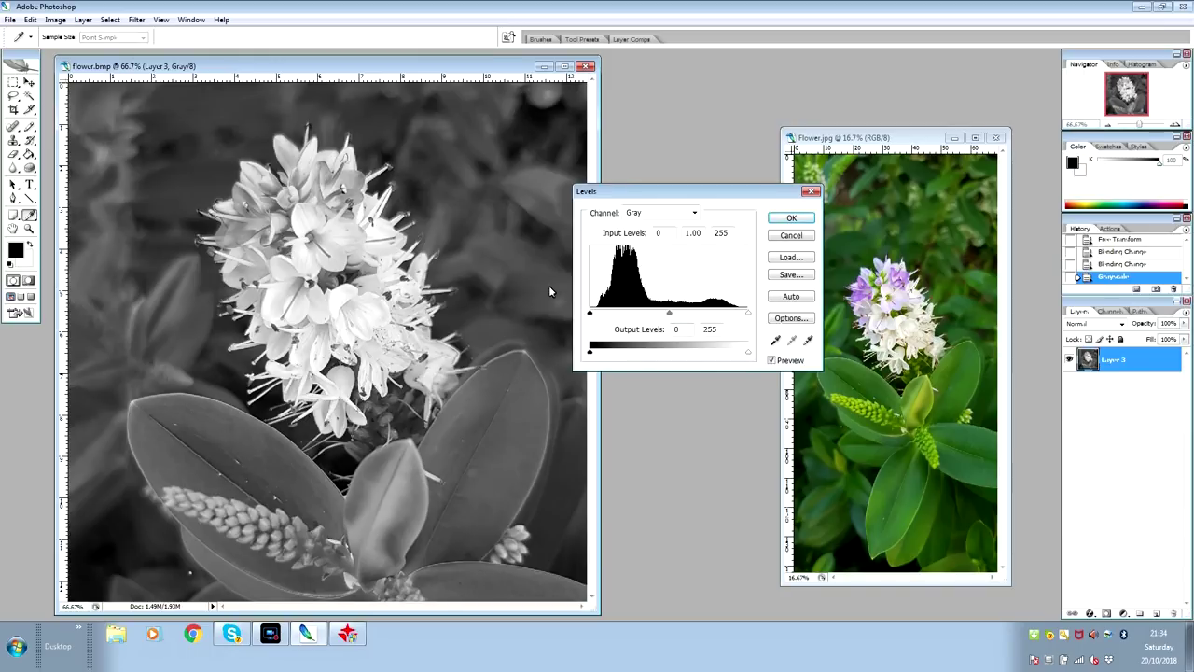
pyautogui.click(811, 193)
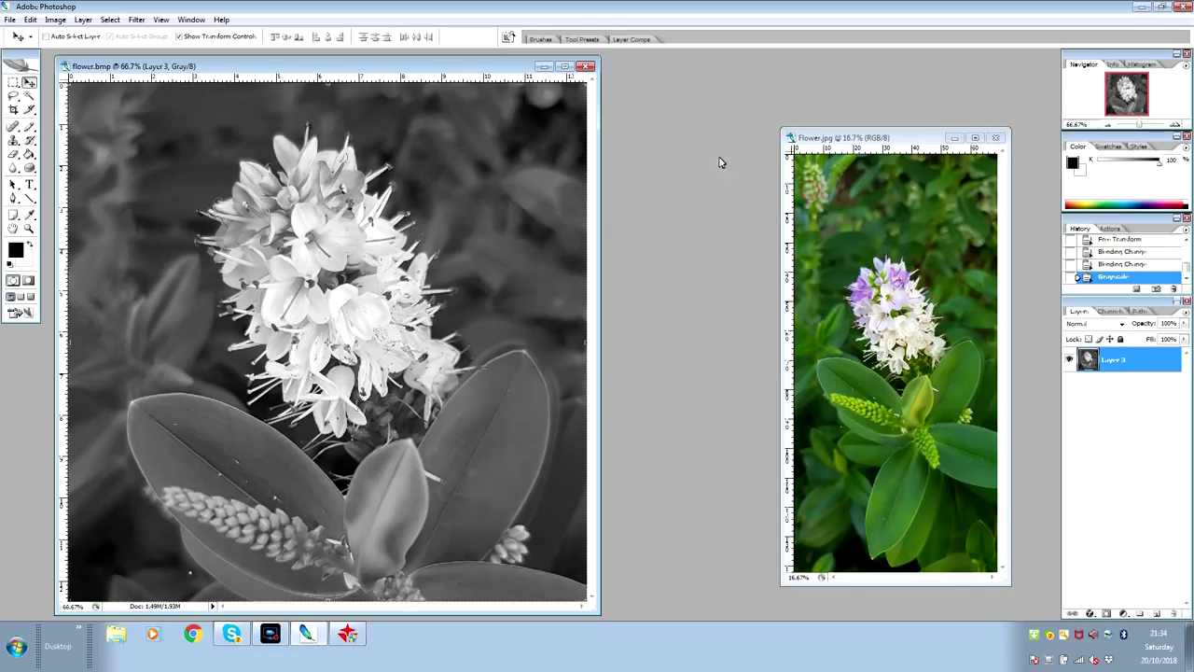
# - In Curves, bend the curve below the diagonal, with a shadow point at input 31, output 20
pyautogui.click(56, 19)
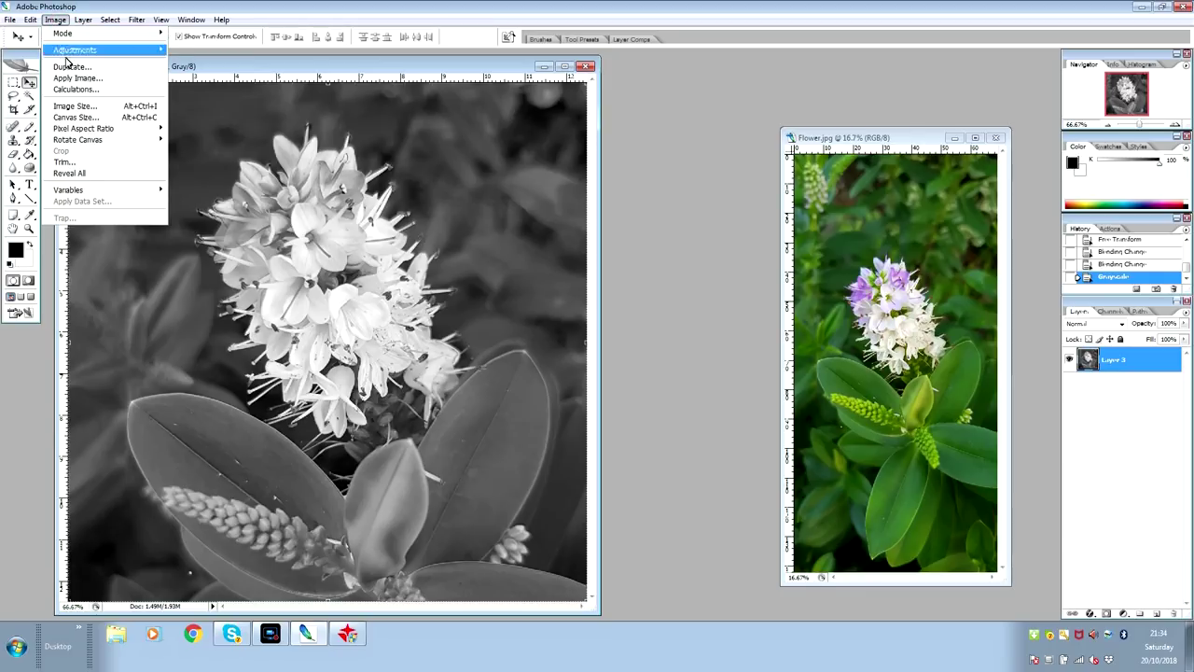
pyautogui.click(75, 51)
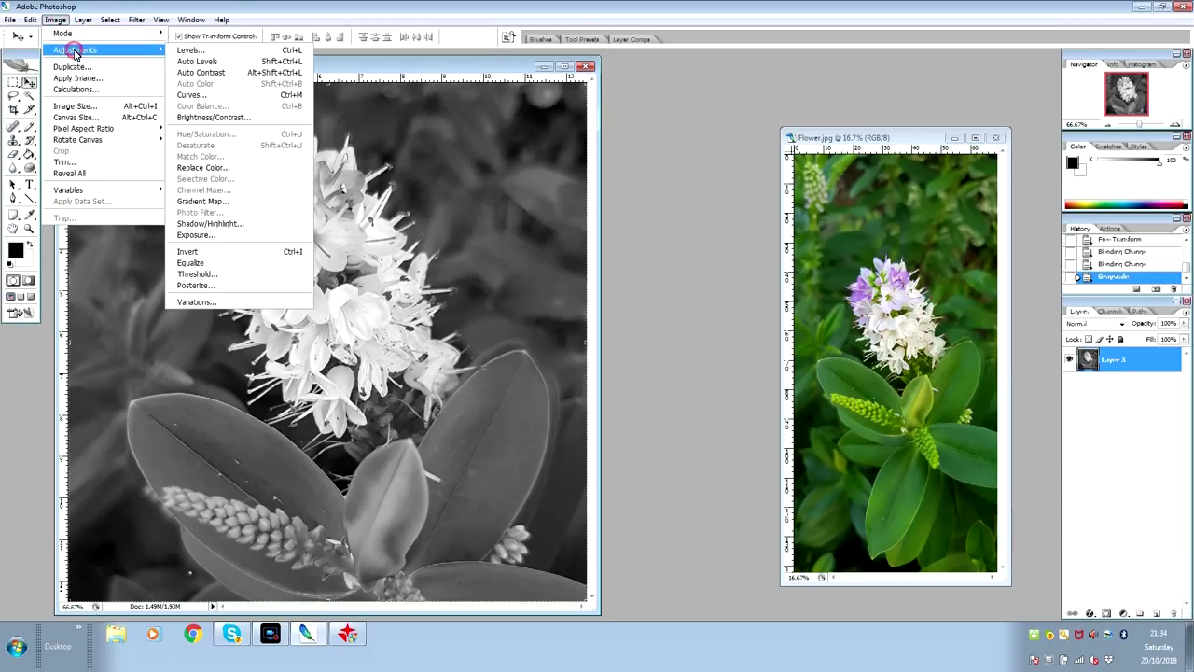
pyautogui.click(189, 96)
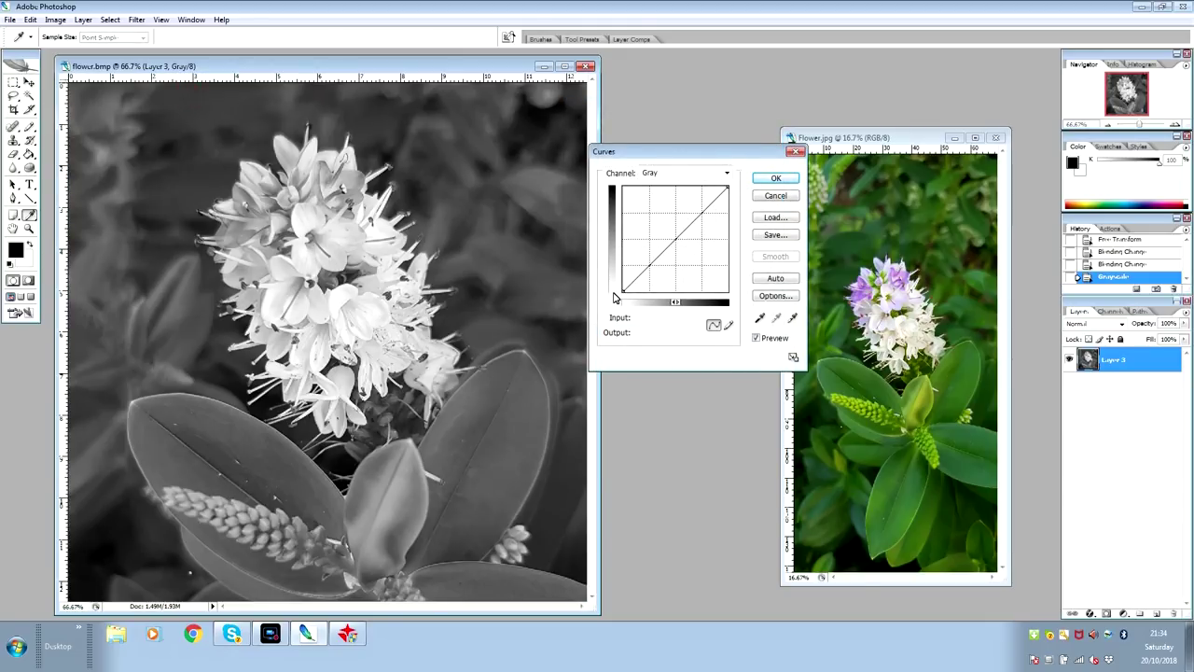
pyautogui.click(676, 240)
pyautogui.moveTo(677, 240)
pyautogui.mouseDown()
pyautogui.moveTo(666, 222)
pyautogui.moveTo(685, 248)
pyautogui.mouseUp()
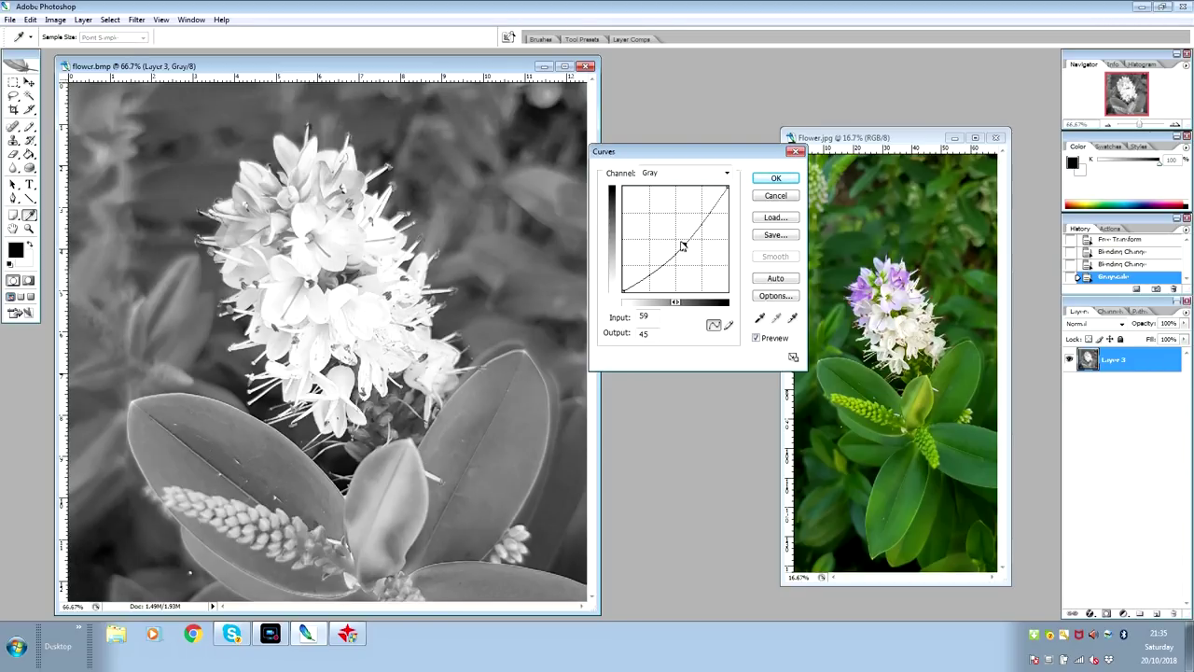
pyautogui.moveTo(686, 250); pyautogui.dragTo(691, 253)
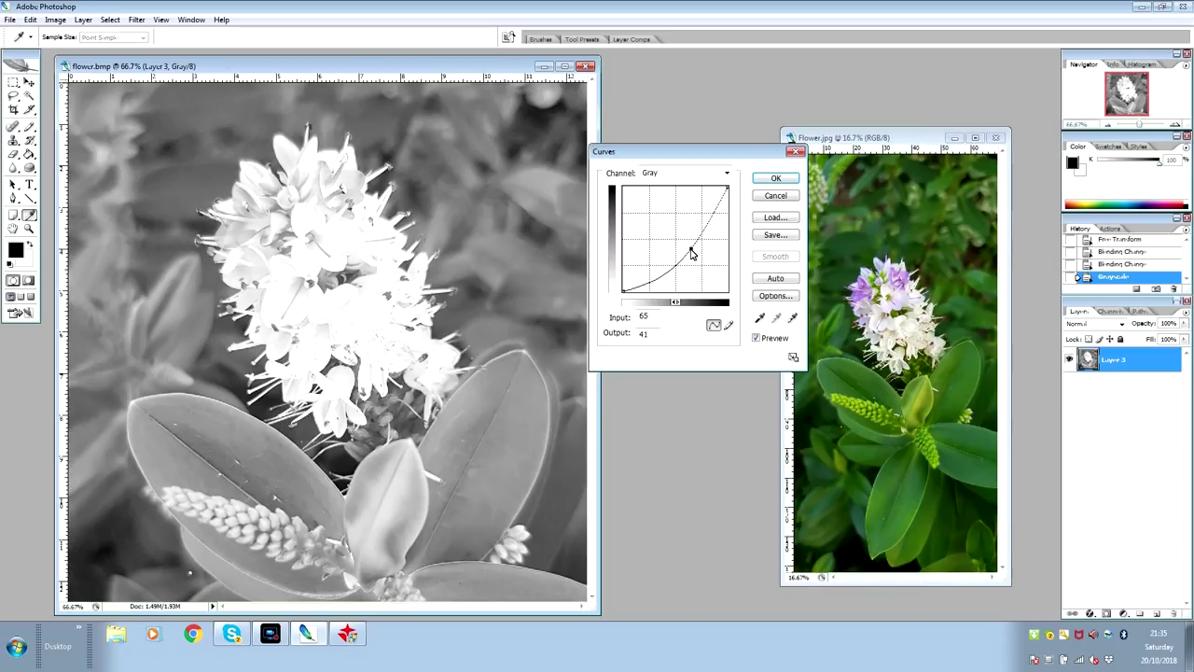
pyautogui.moveTo(692, 253); pyautogui.dragTo(688, 244)
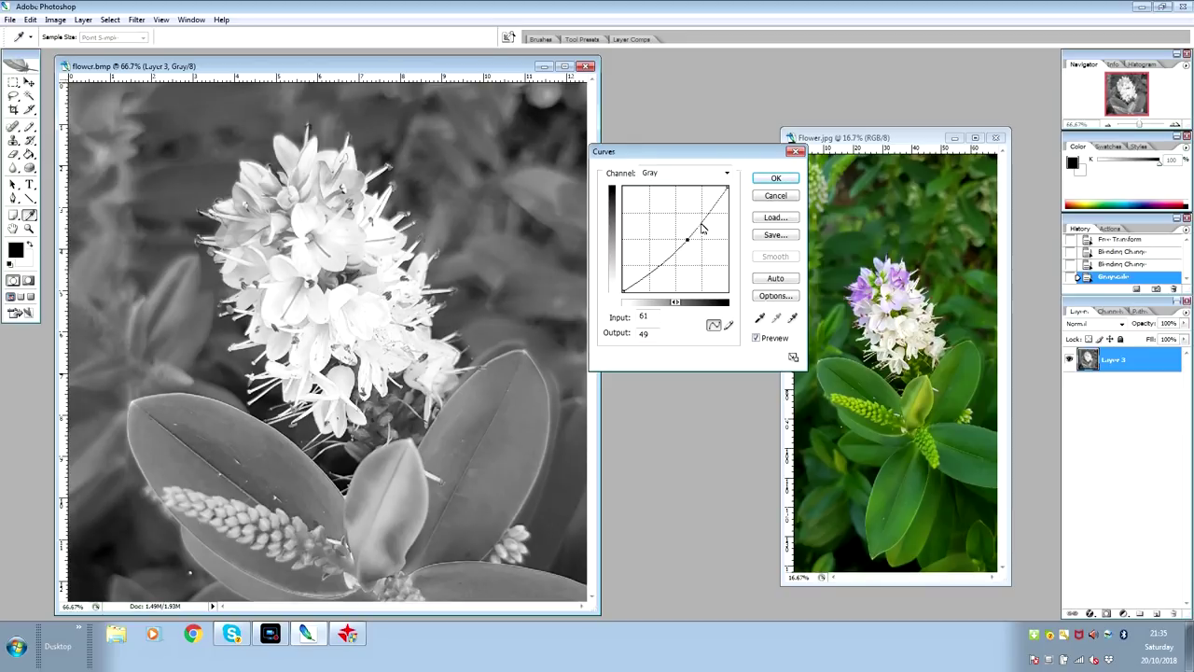
pyautogui.click(706, 217)
pyautogui.moveTo(706, 217)
pyautogui.mouseDown()
pyautogui.moveTo(716, 200)
pyautogui.moveTo(717, 227)
pyautogui.moveTo(709, 214)
pyautogui.mouseUp()
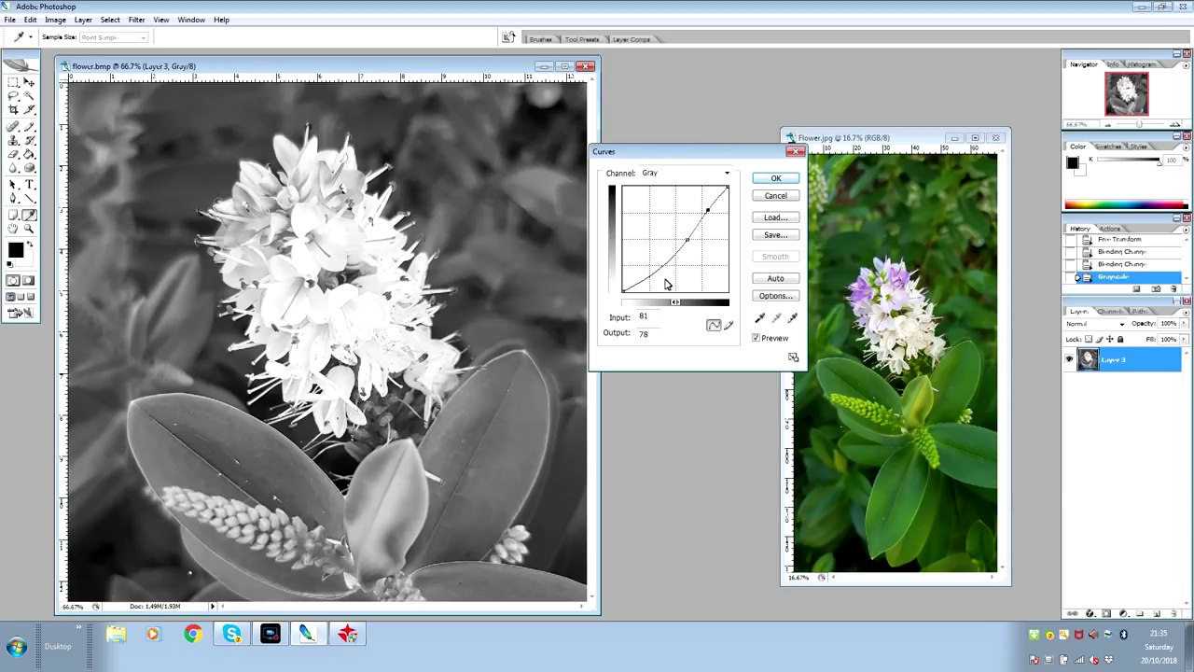
pyautogui.moveTo(659, 276)
pyautogui.mouseDown()
pyautogui.moveTo(650, 259)
pyautogui.moveTo(668, 278)
pyautogui.moveTo(654, 262)
pyautogui.moveTo(657, 275)
pyautogui.mouseUp()
# - Apply the curve, flatten, and convert flower.bmp to a 254 pixels/inch Diffusion Dither bitmap
pyautogui.click(778, 179)
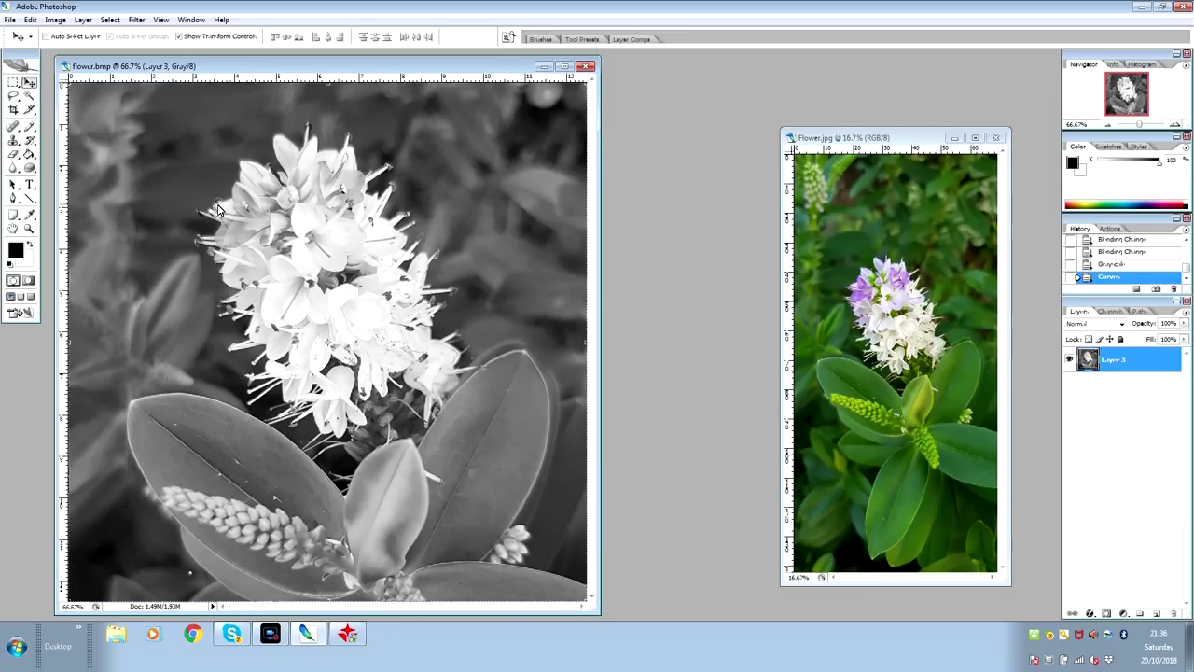
pyautogui.click(56, 22)
pyautogui.moveTo(63, 34)
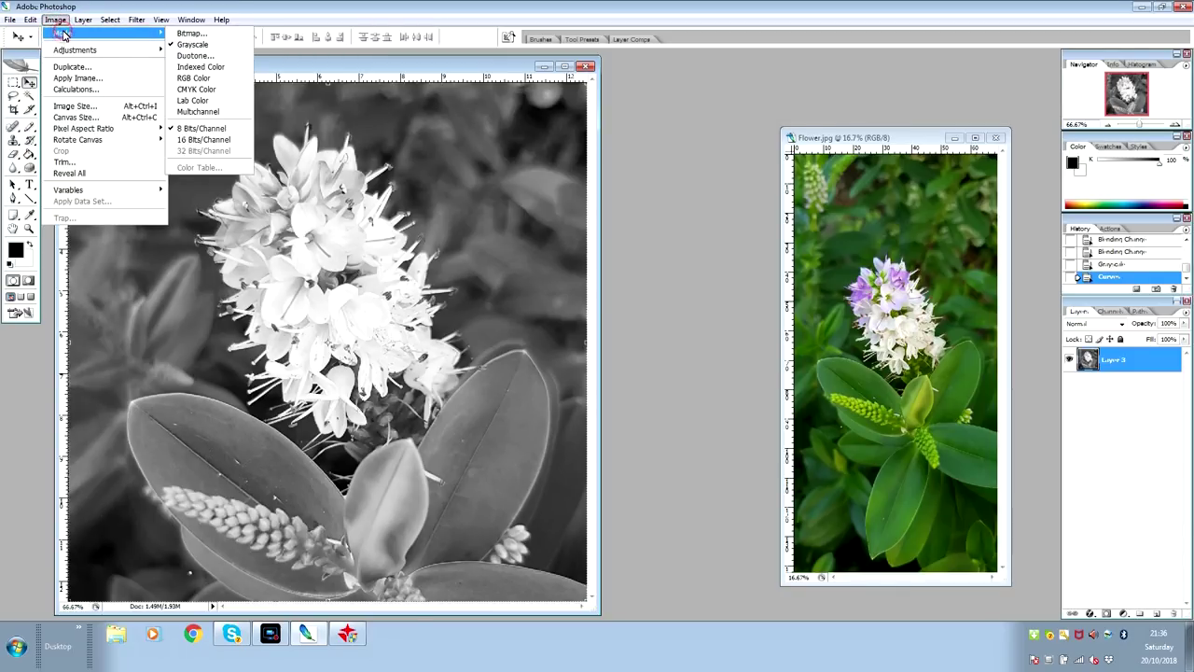
pyautogui.click(181, 34)
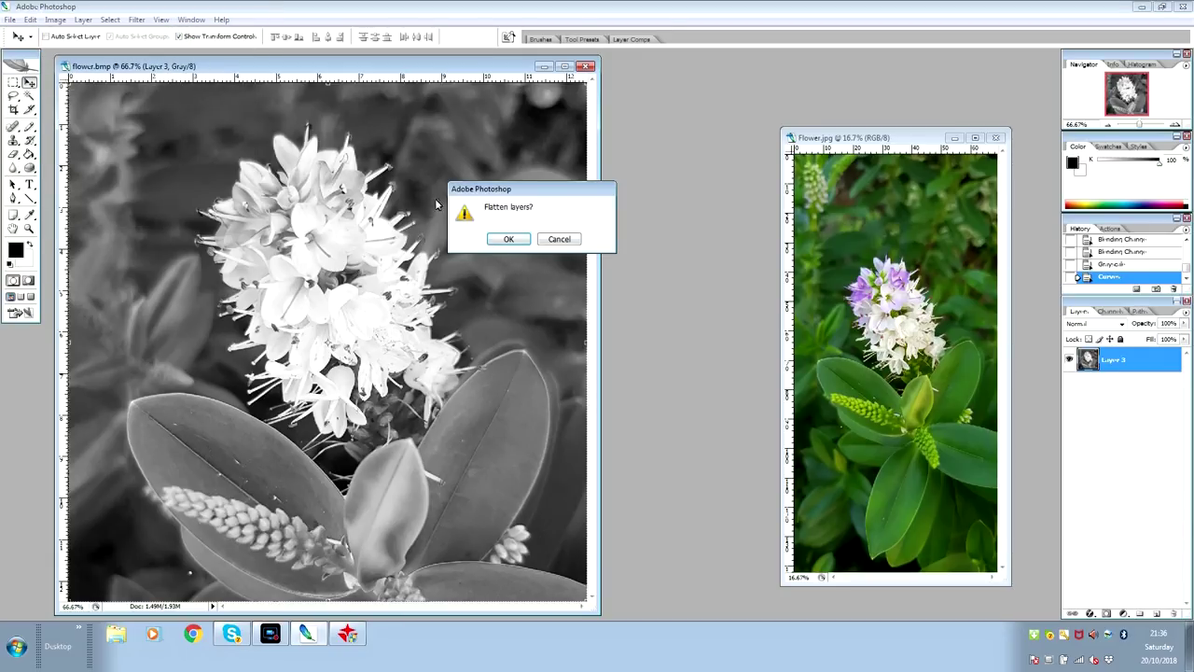
pyautogui.click(511, 240)
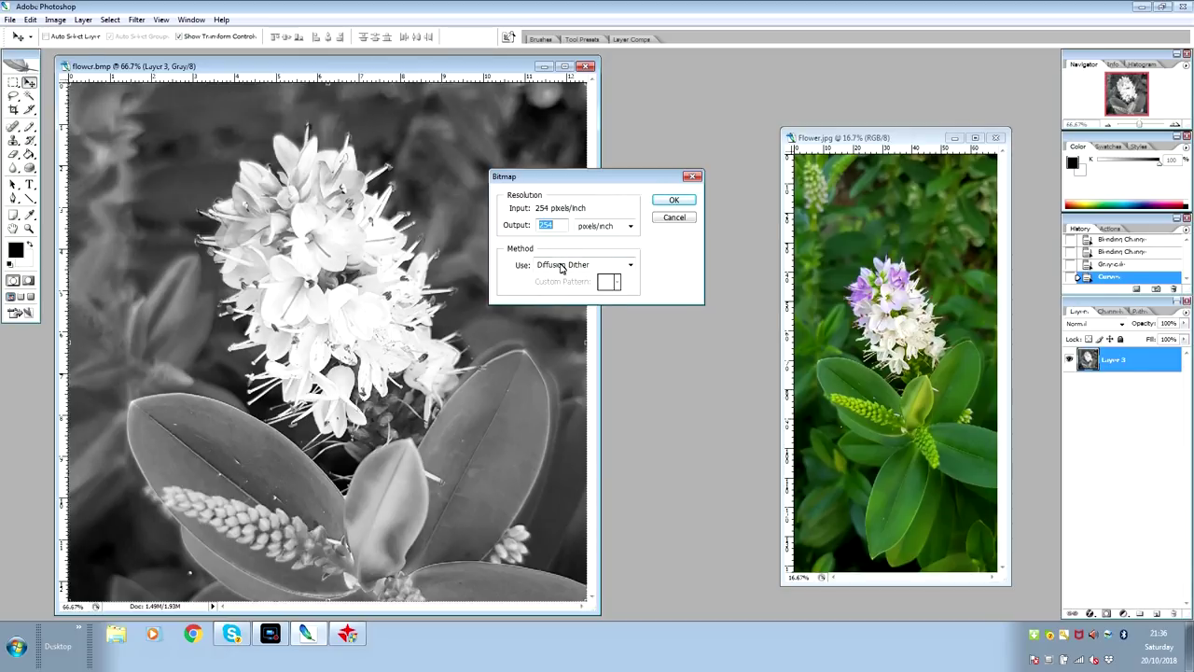
pyautogui.click(630, 266)
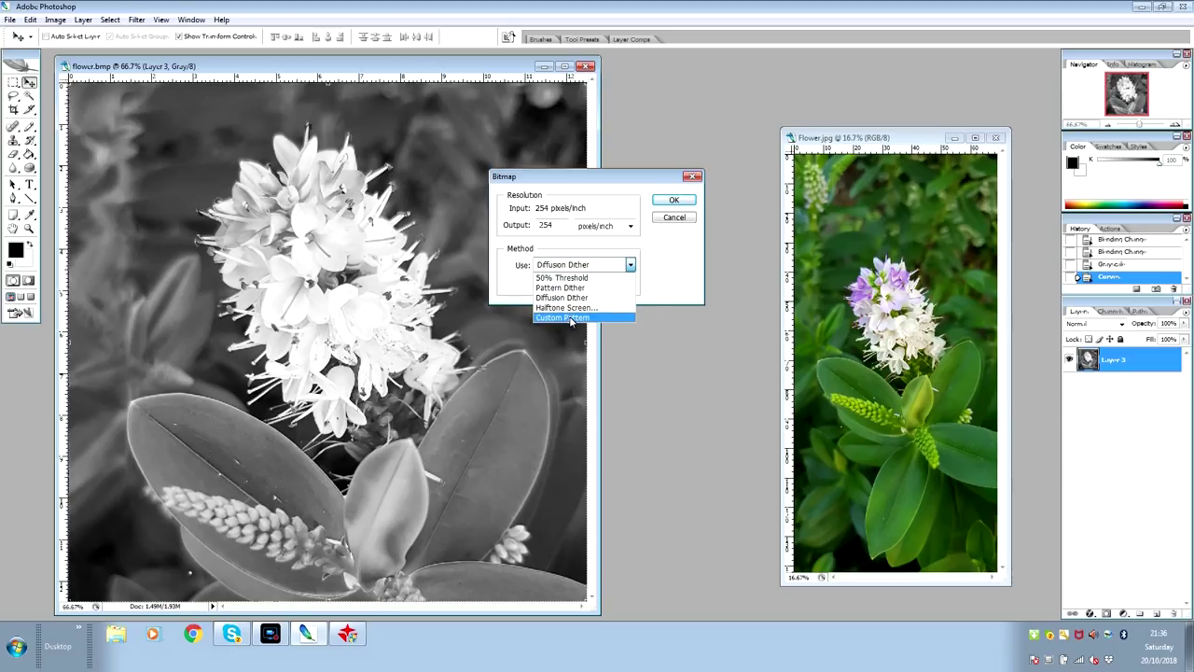
pyautogui.click(548, 299)
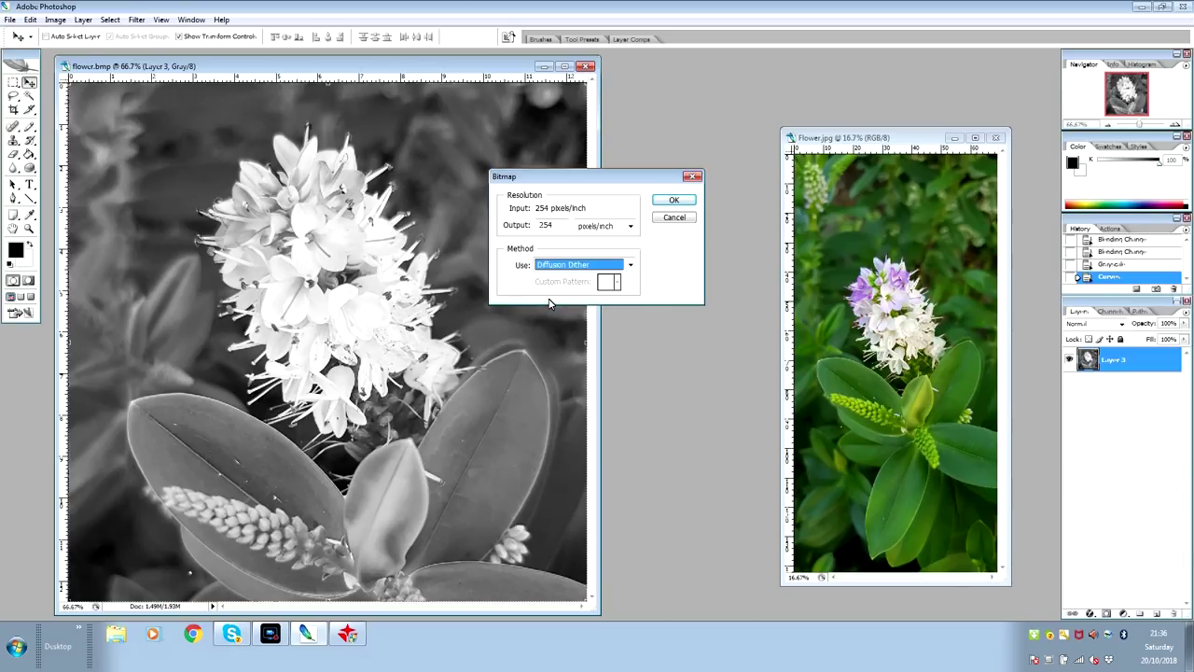
pyautogui.click(675, 203)
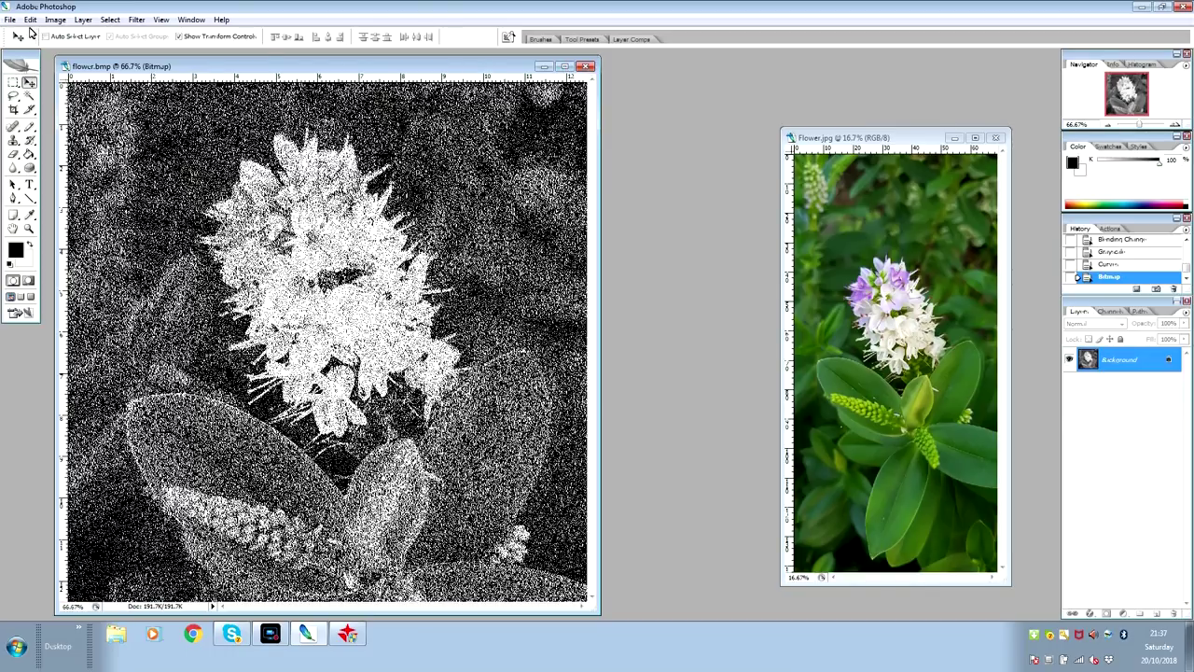
# - Save the dithered image over the existing flower.bmp in BMP format, then switch to RDWorks
pyautogui.click(8, 20)
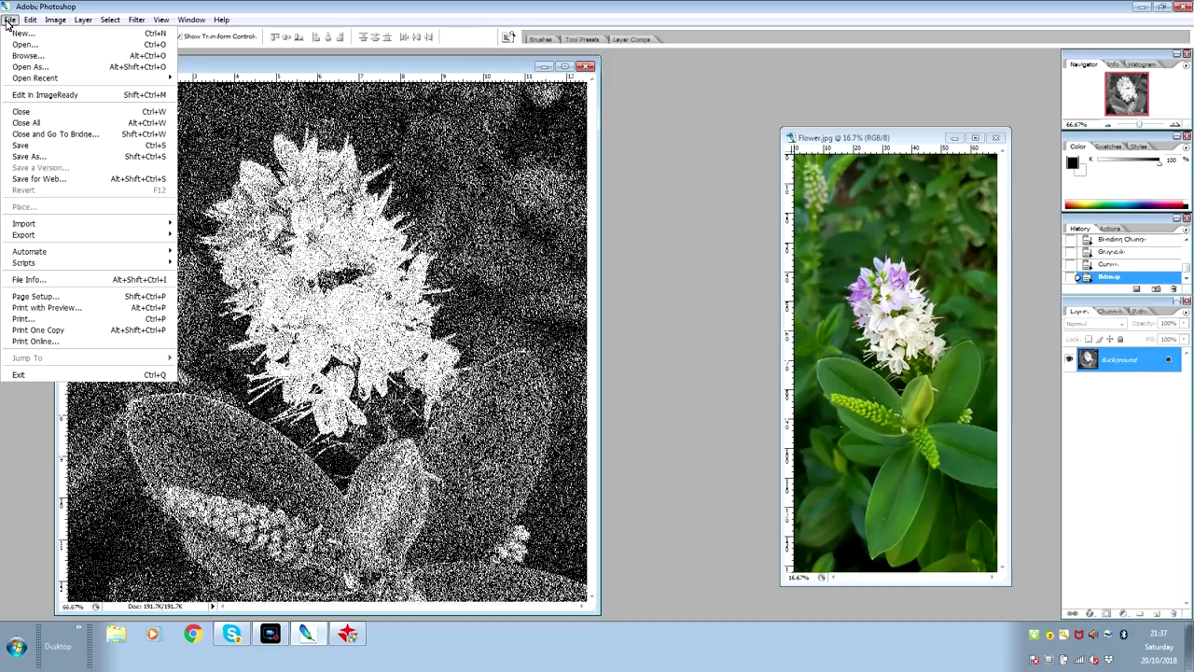
pyautogui.click(19, 158)
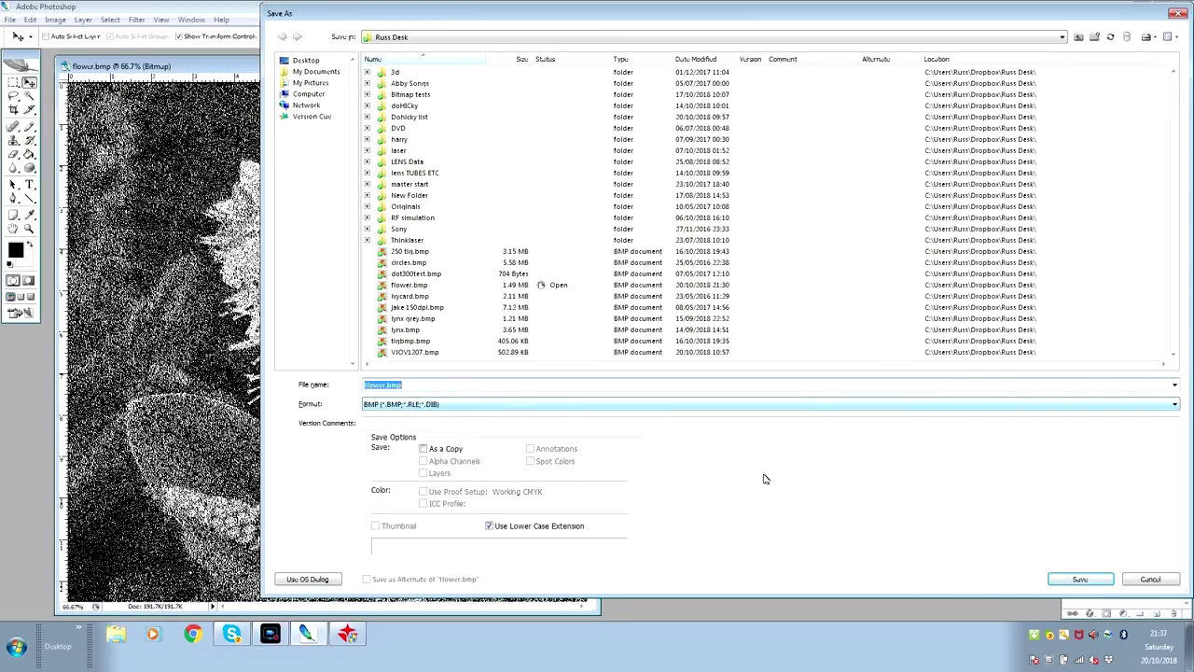
pyautogui.click(1080, 581)
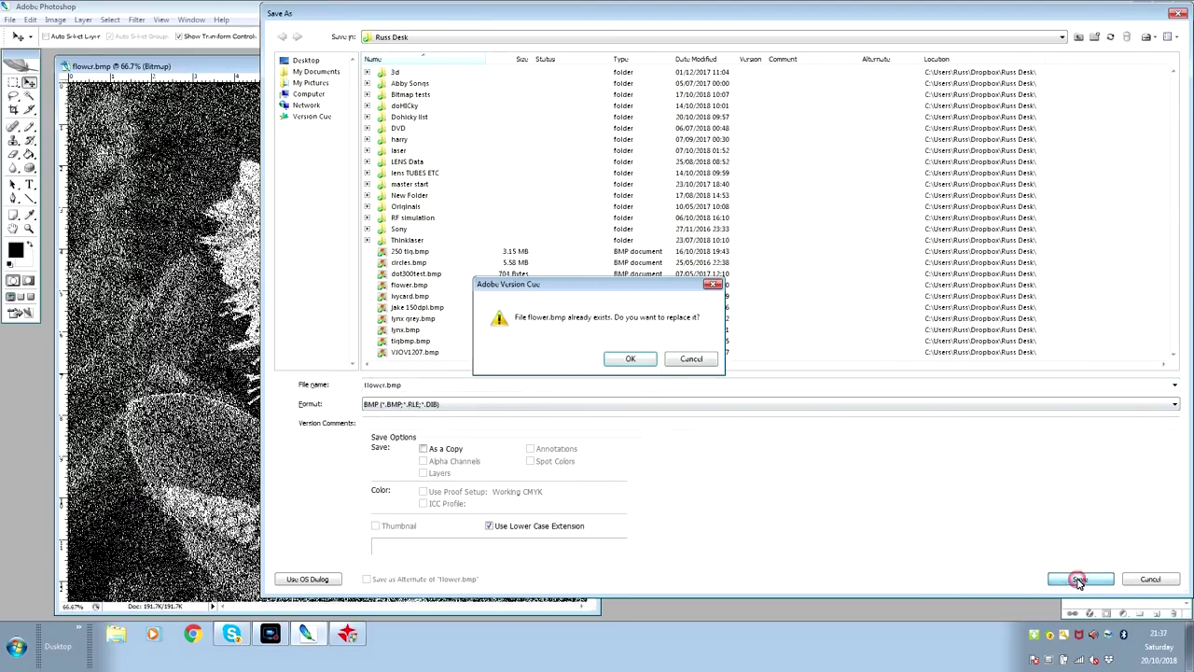
pyautogui.press('Return')
pyautogui.hotkey('alt', 'Tab')
pyautogui.press('alt')
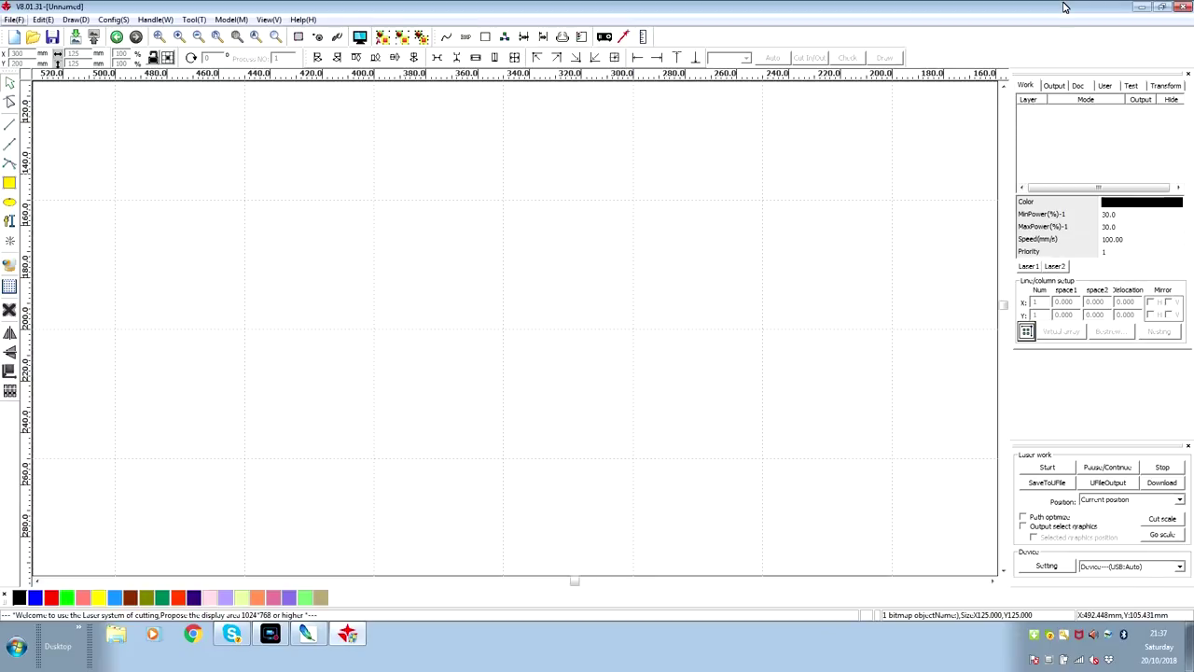
# - Import flower.bmp onto the RDWorks canvas with the File menu's Import command
pyautogui.press('f')
pyautogui.press('Down')
pyautogui.press('Down')
pyautogui.press('Down')
pyautogui.press('Down')
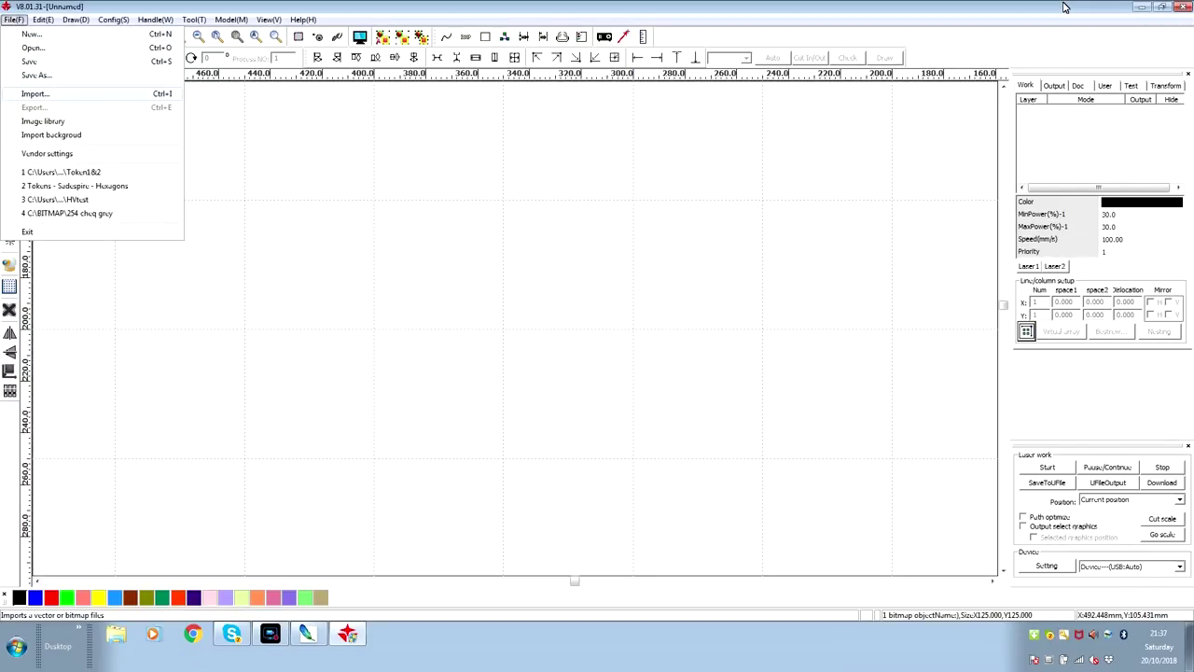
pyautogui.press('Return')
pyautogui.press('Return')
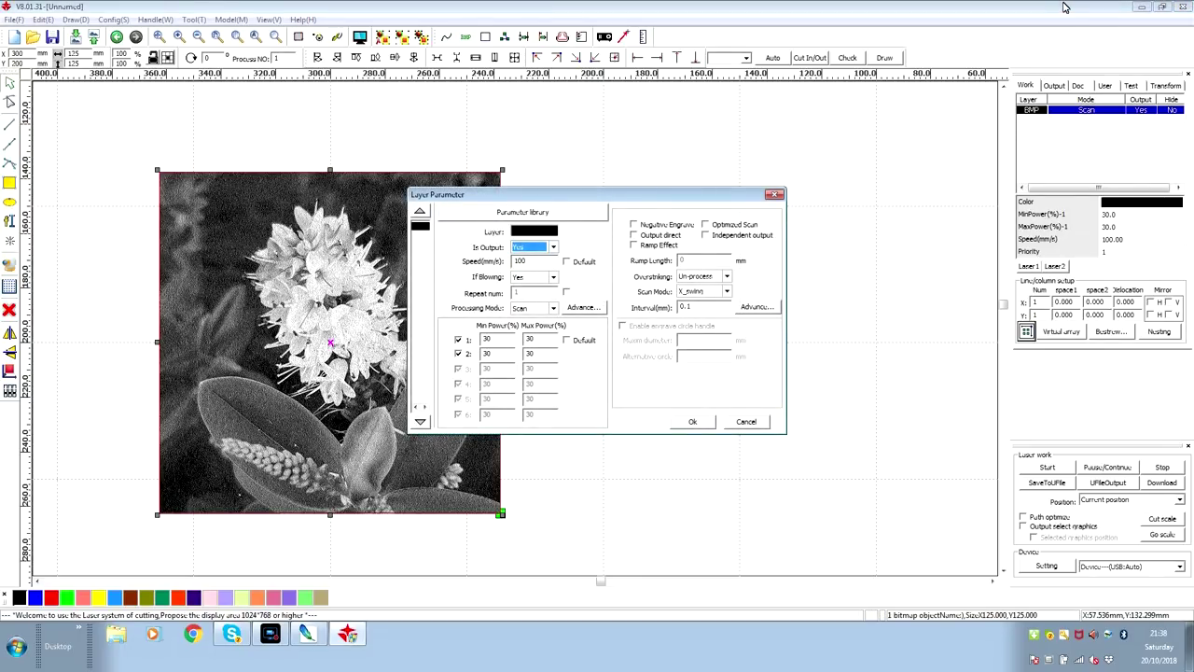
# - Set the BMP scan layer to 200 mm/s speed, air blowing No, and 11% min and max power
pyautogui.press('Tab')
pyautogui.write('200')
pyautogui.hotkey('shift', 'Tab')
pyautogui.press('Tab')
pyautogui.press('Tab')
pyautogui.hotkey('alt', 'Down')
pyautogui.press('Down')
pyautogui.press('Return')
pyautogui.press('Tab')
pyautogui.write('1')
pyautogui.press('Tab')
pyautogui.write('11')
pyautogui.press('Return')
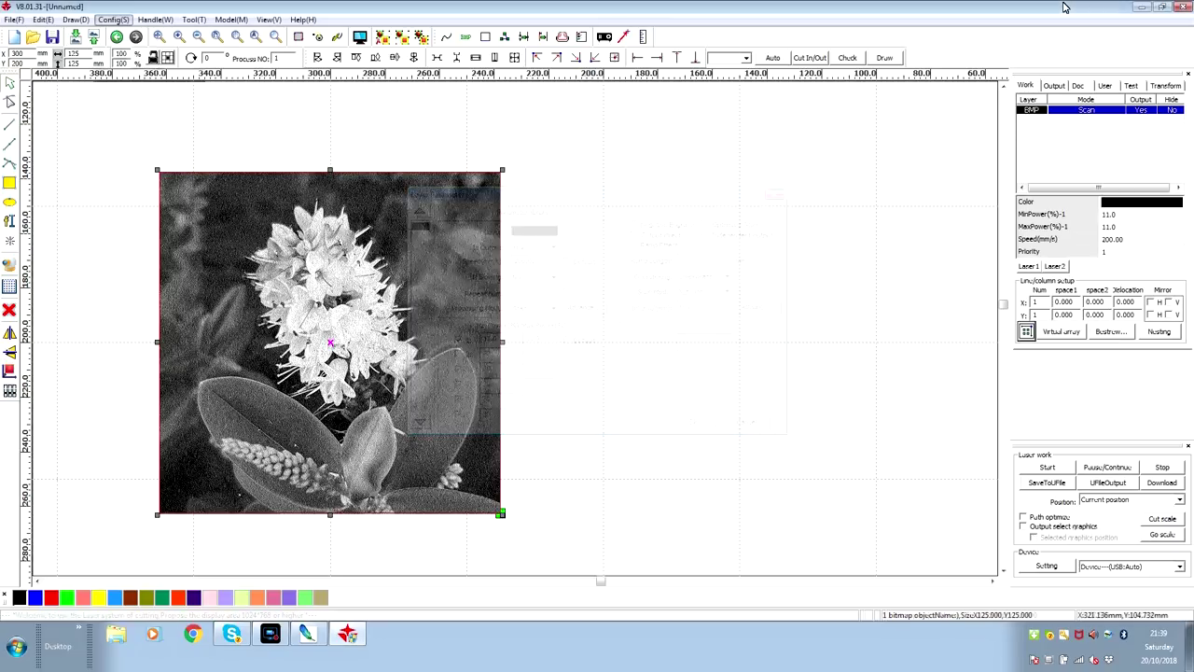
pyautogui.hotkey('alt', 's')
pyautogui.press('Return')
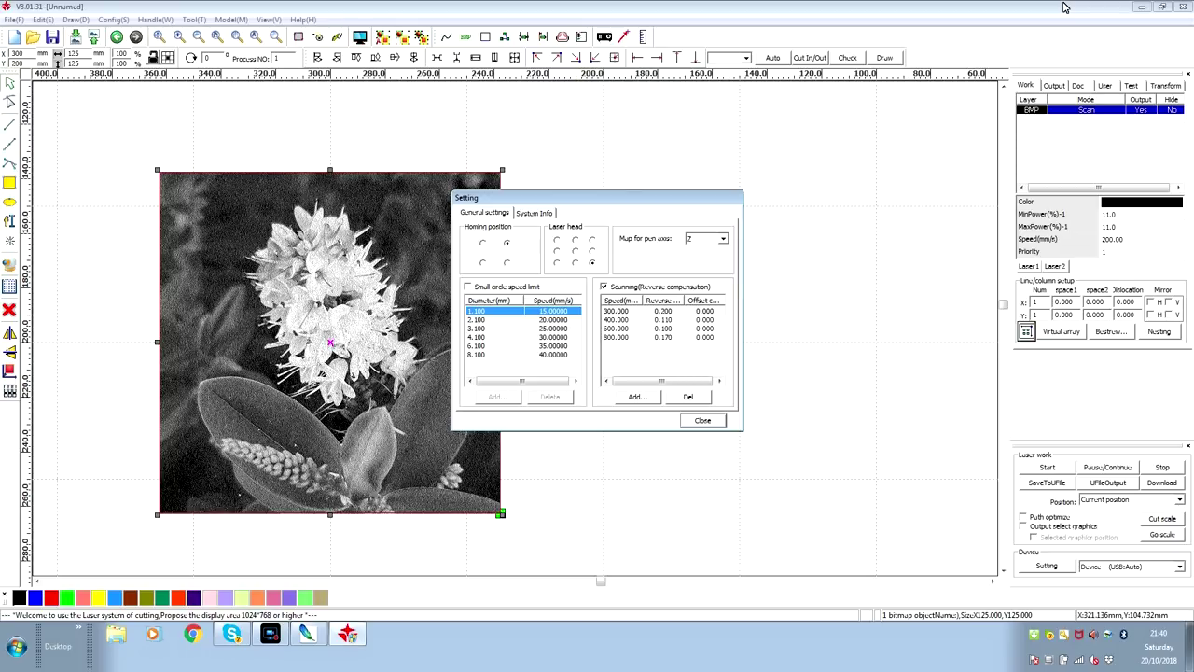
pyautogui.press('Return')
pyautogui.press('Escape')
pyautogui.press('Escape')
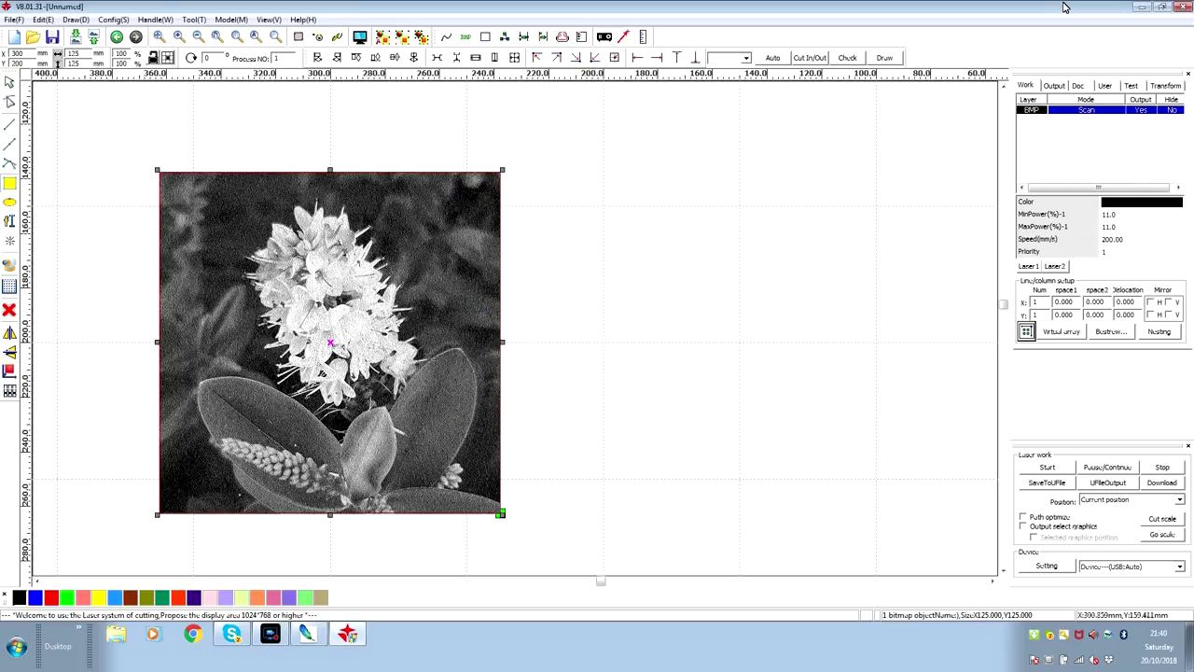
# - Draw a small test rectangle right of the flower and switch its layer from Cut to Scan
pyautogui.moveTo(657, 220)
pyautogui.mouseDown()
pyautogui.moveTo(664, 325)
pyautogui.moveTo(681, 322)
pyautogui.moveTo(676, 313)
pyautogui.mouseUp()
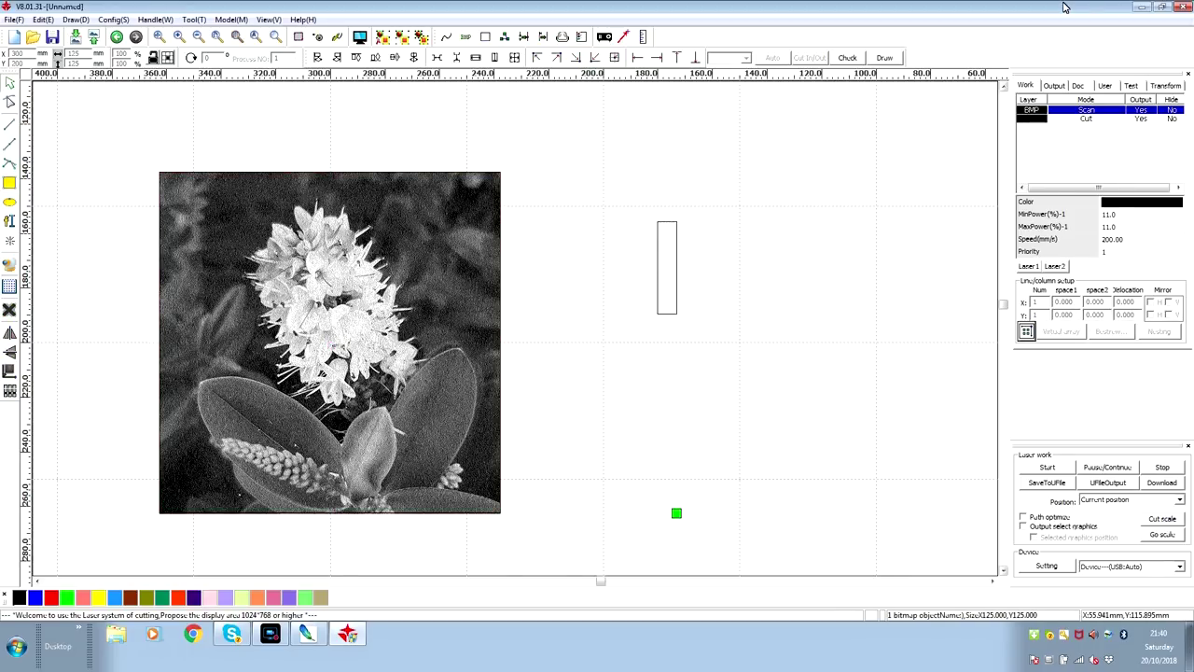
pyautogui.doubleClick(1086, 119)
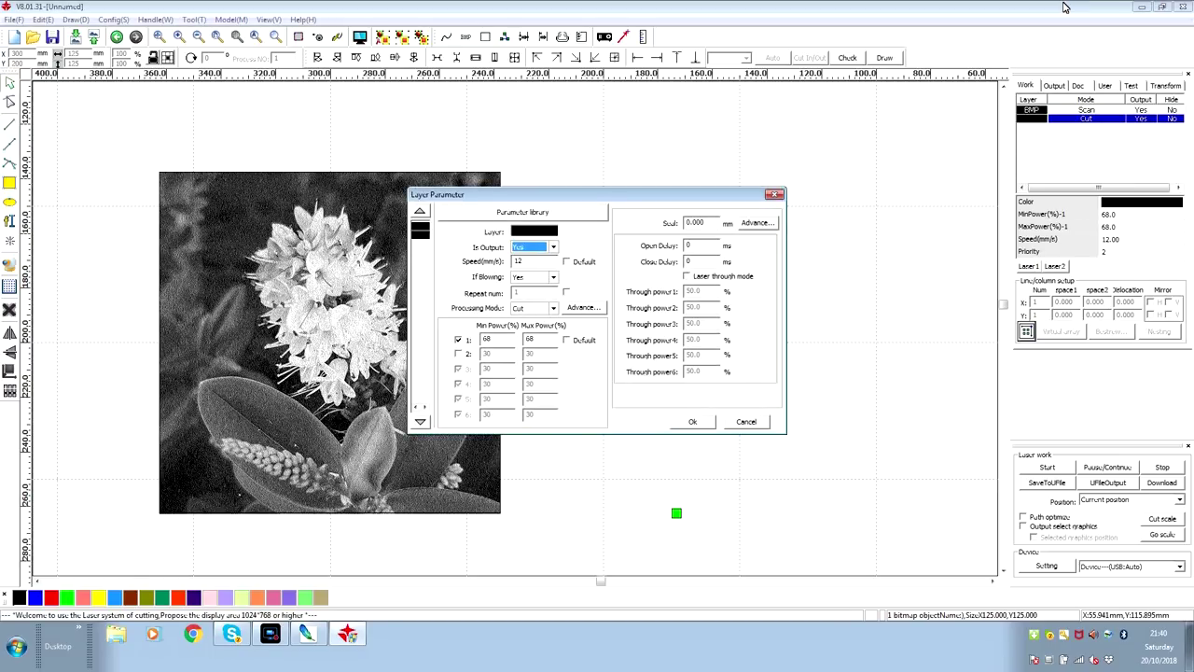
pyautogui.click(552, 307)
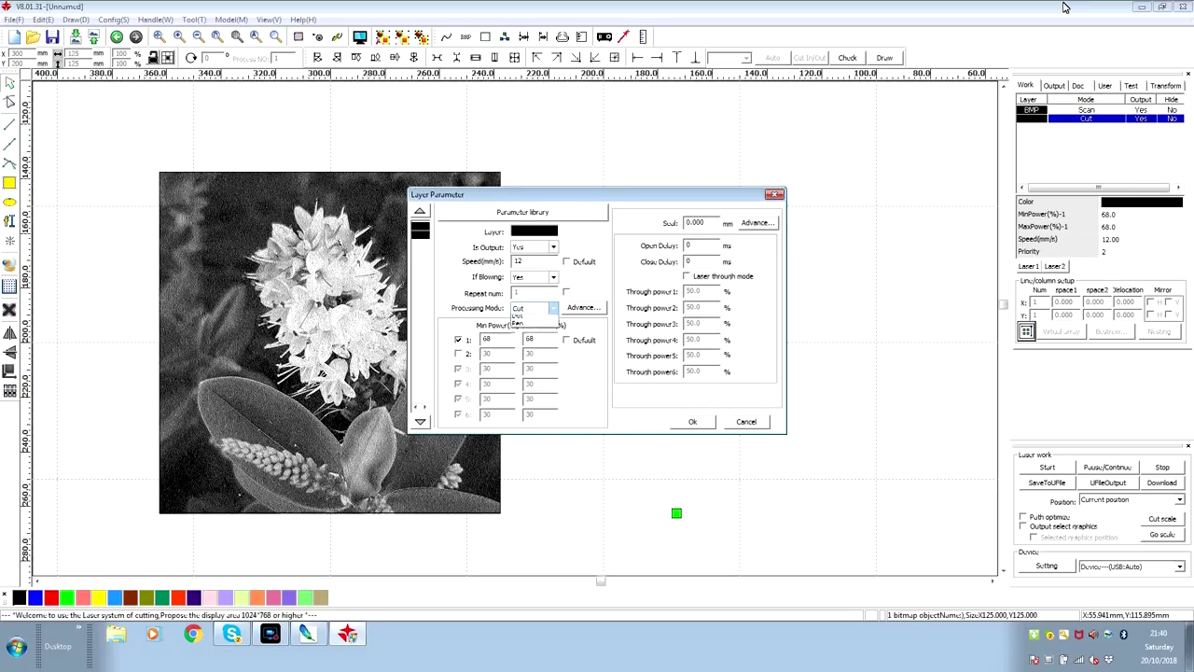
pyautogui.click(519, 319)
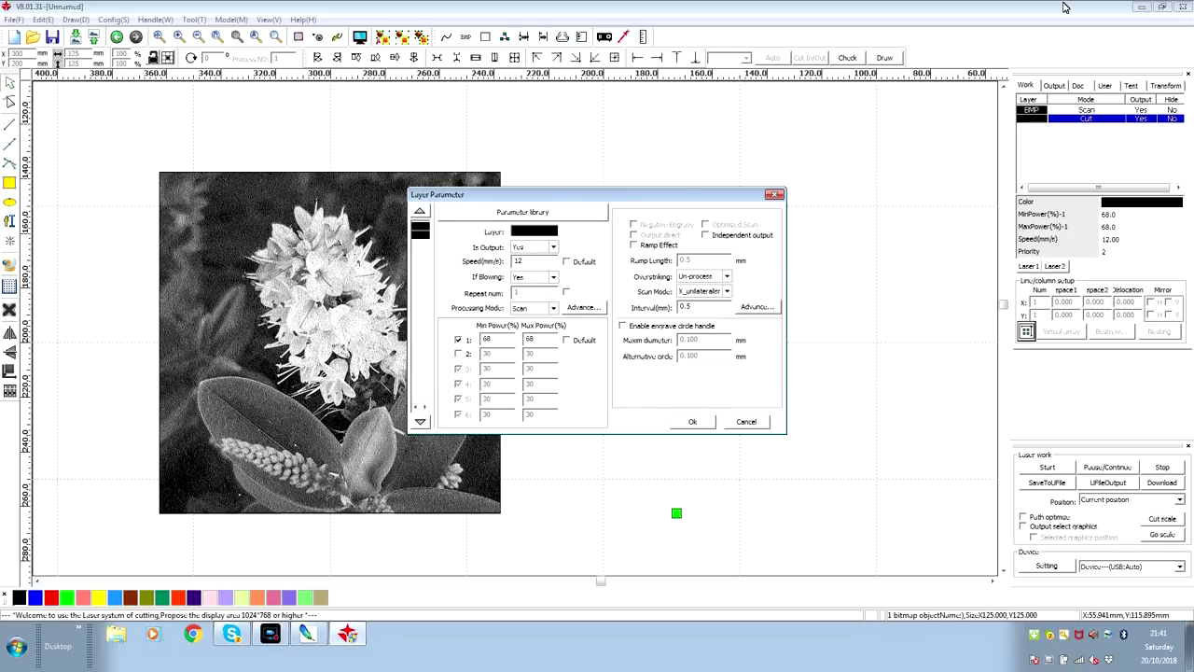
# - Give the rectangle's layer 25% min and max power with X_swing scan mode
pyautogui.hotkey('shift', 'Home')
pyautogui.write('25')
pyautogui.press('Tab')
pyautogui.write('25')
pyautogui.press('Tab')
pyautogui.press('Tab')
pyautogui.hotkey('alt', 'Down')
pyautogui.press('Down')
pyautogui.press('Return')
pyautogui.press('Return')
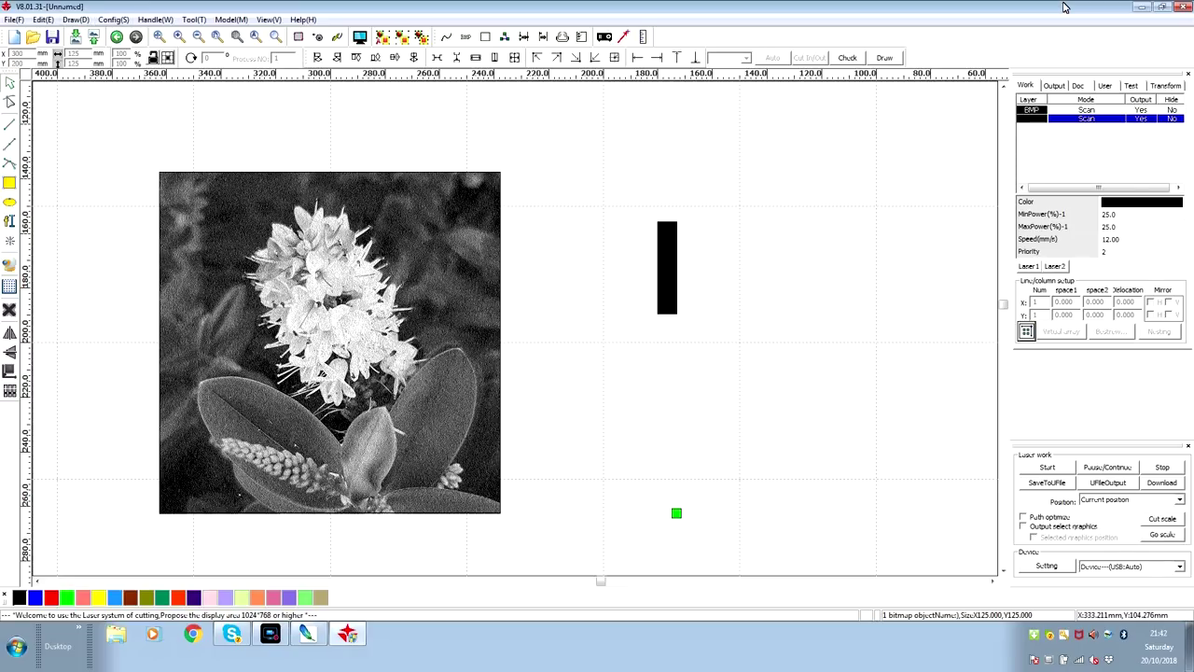
# - Check the 400 speed reverse compensation in system settings, then delete the black test rectangle
pyautogui.hotkey('alt', 's')
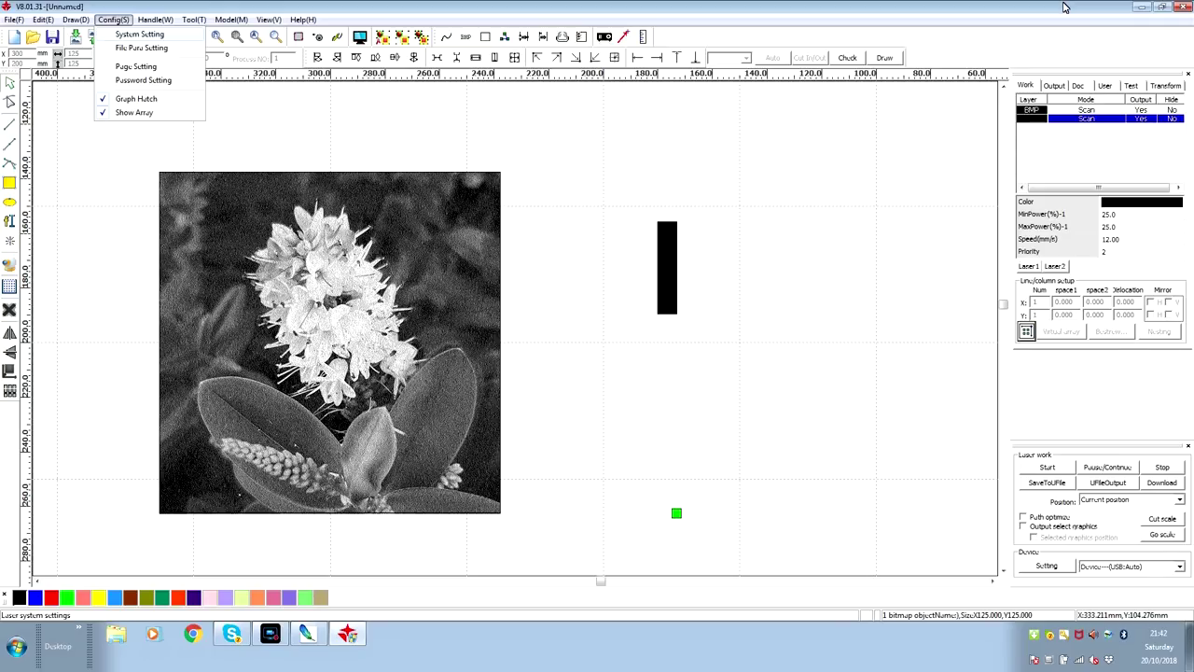
pyautogui.press('Return')
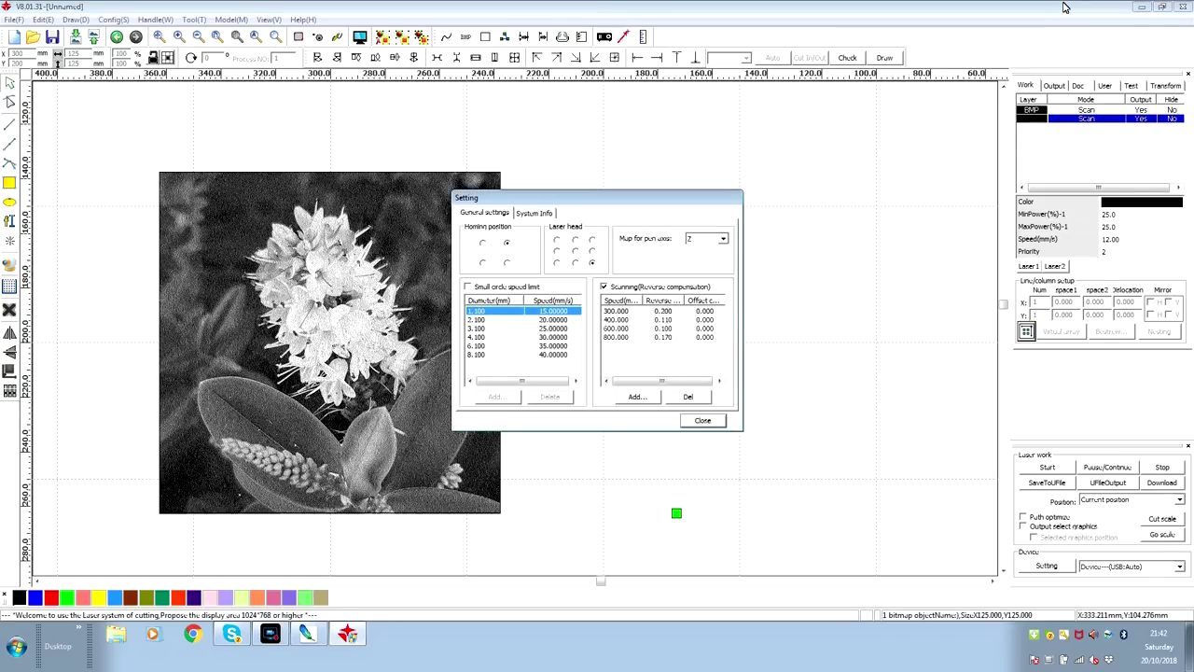
pyautogui.press('Down')
pyautogui.press('Return')
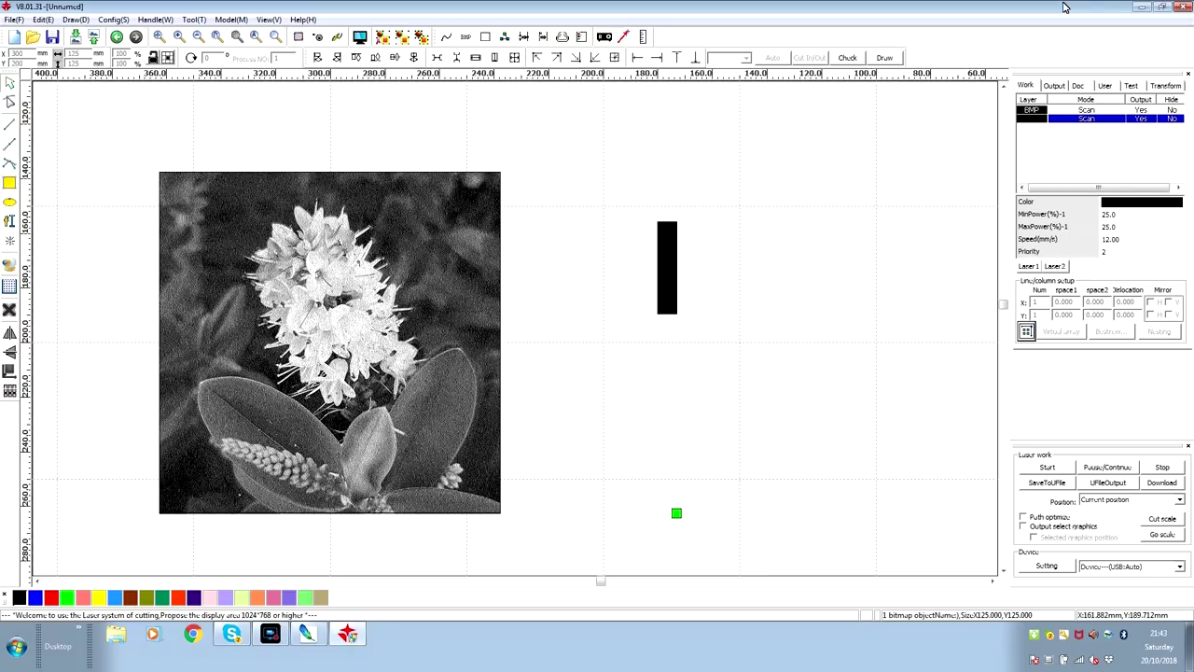
pyautogui.press('Tab')
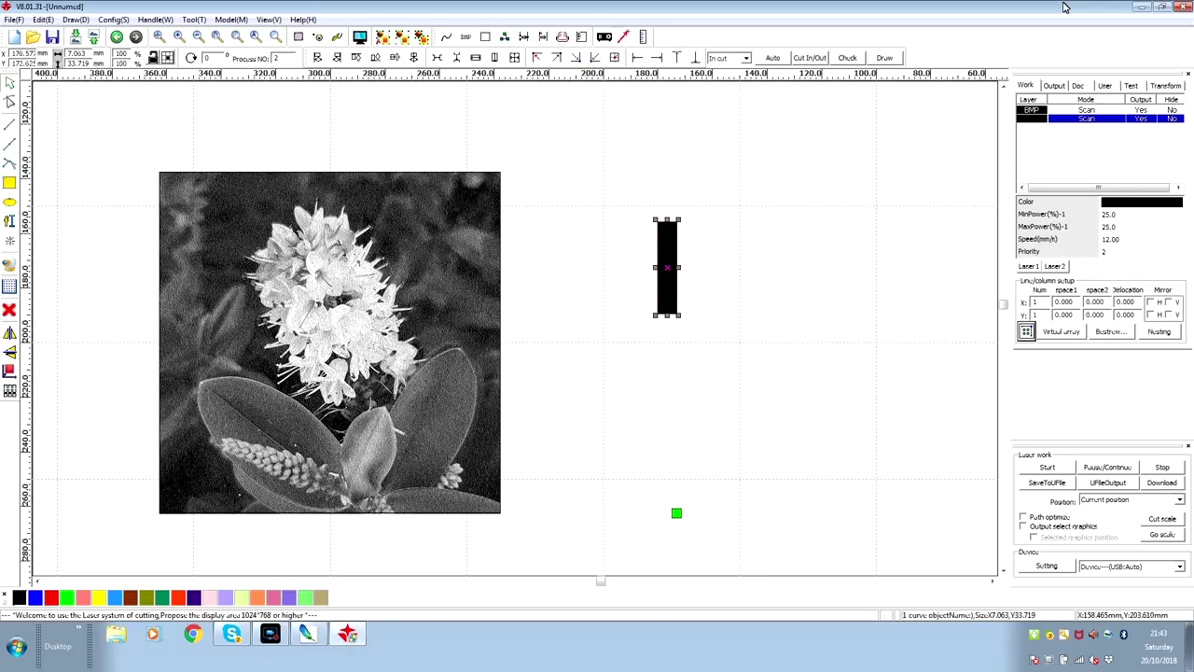
pyautogui.press('Delete')
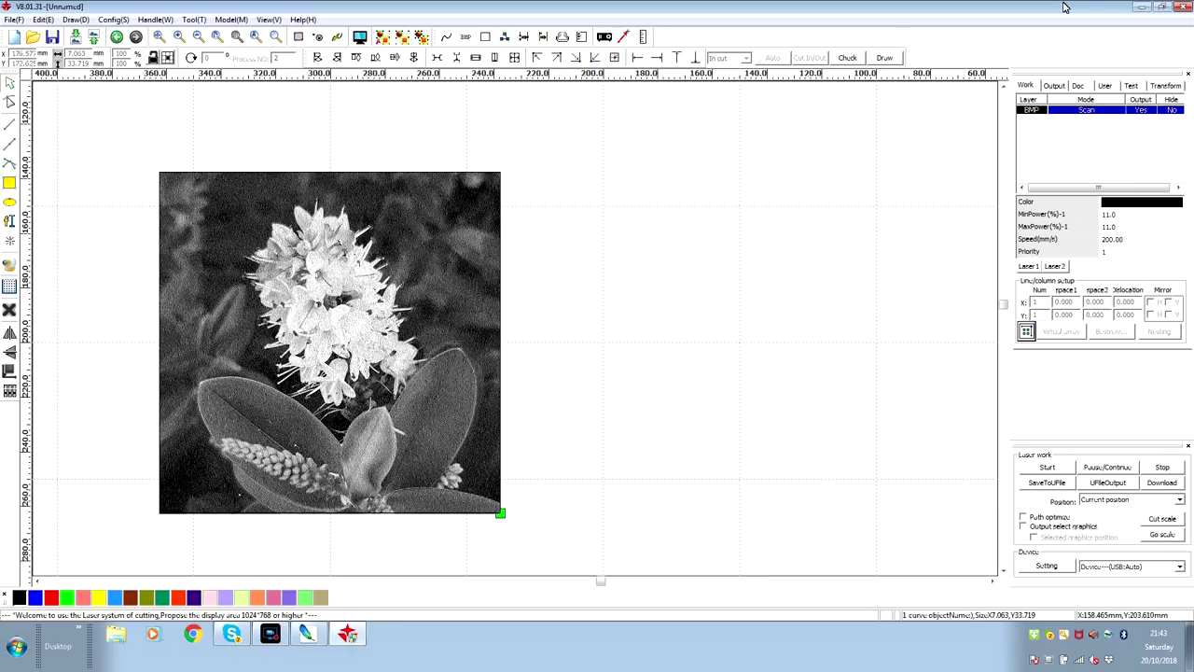